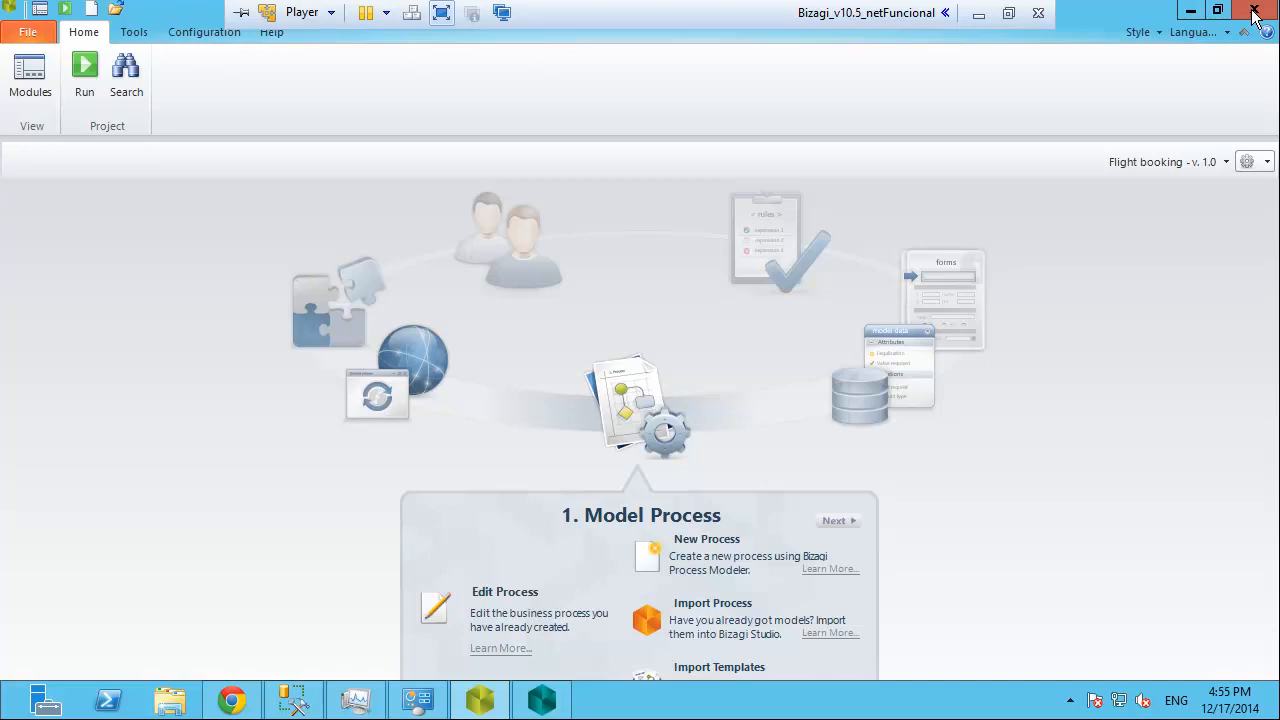
Run the project and start a new Flight booking case in the Work Portal
left_click(84, 70)
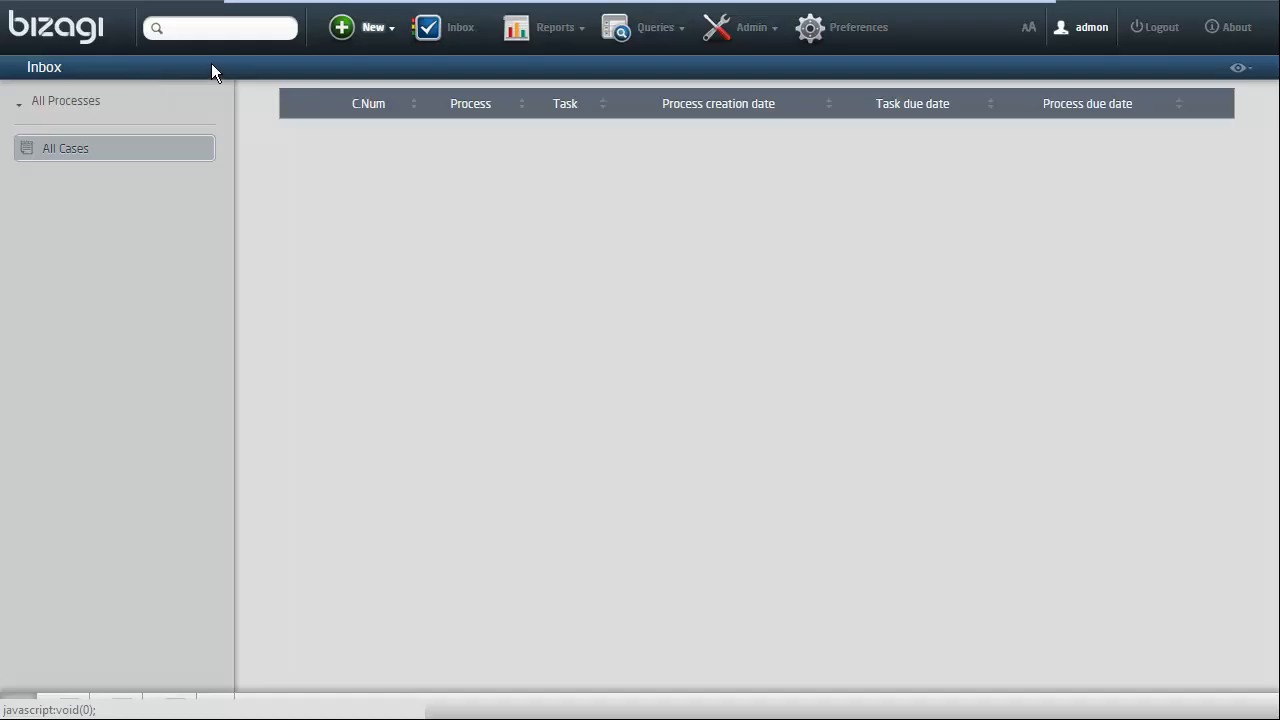
left_click(371, 29)
left_click(302, 288)
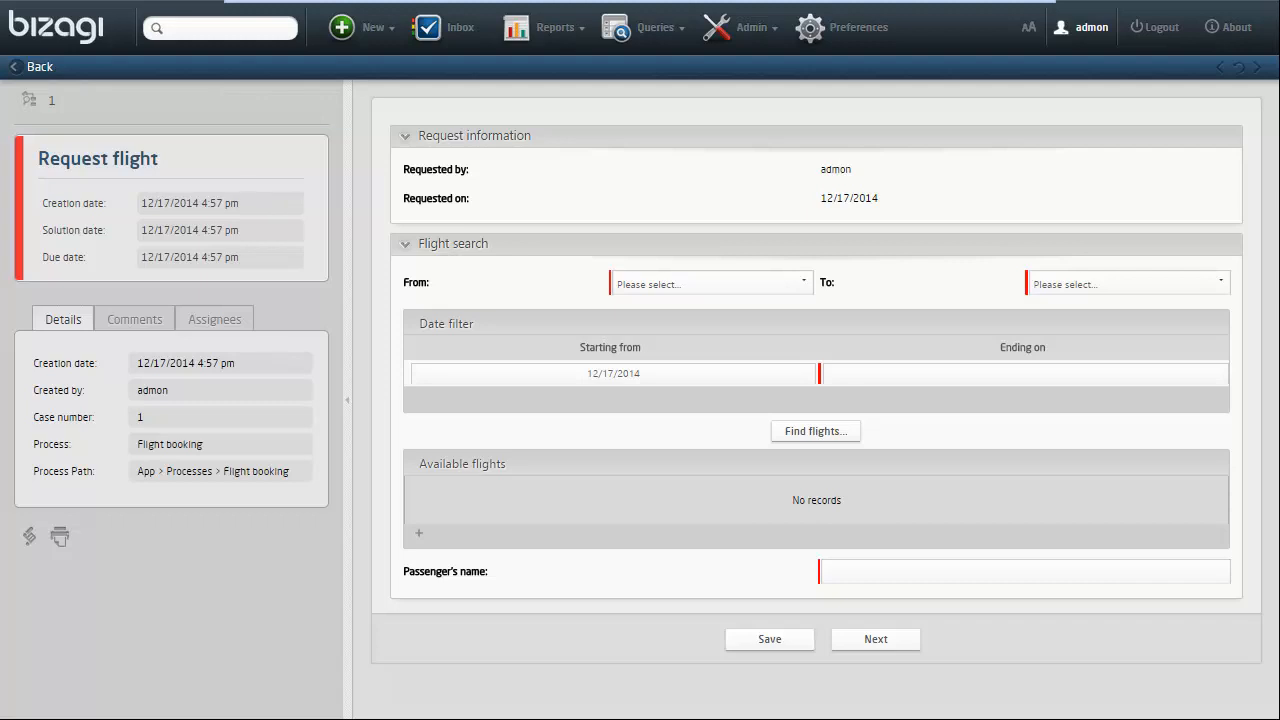
Set the flight search to depart from Frankfurt and arrive in New York
left_click(691, 285)
left_click(664, 340)
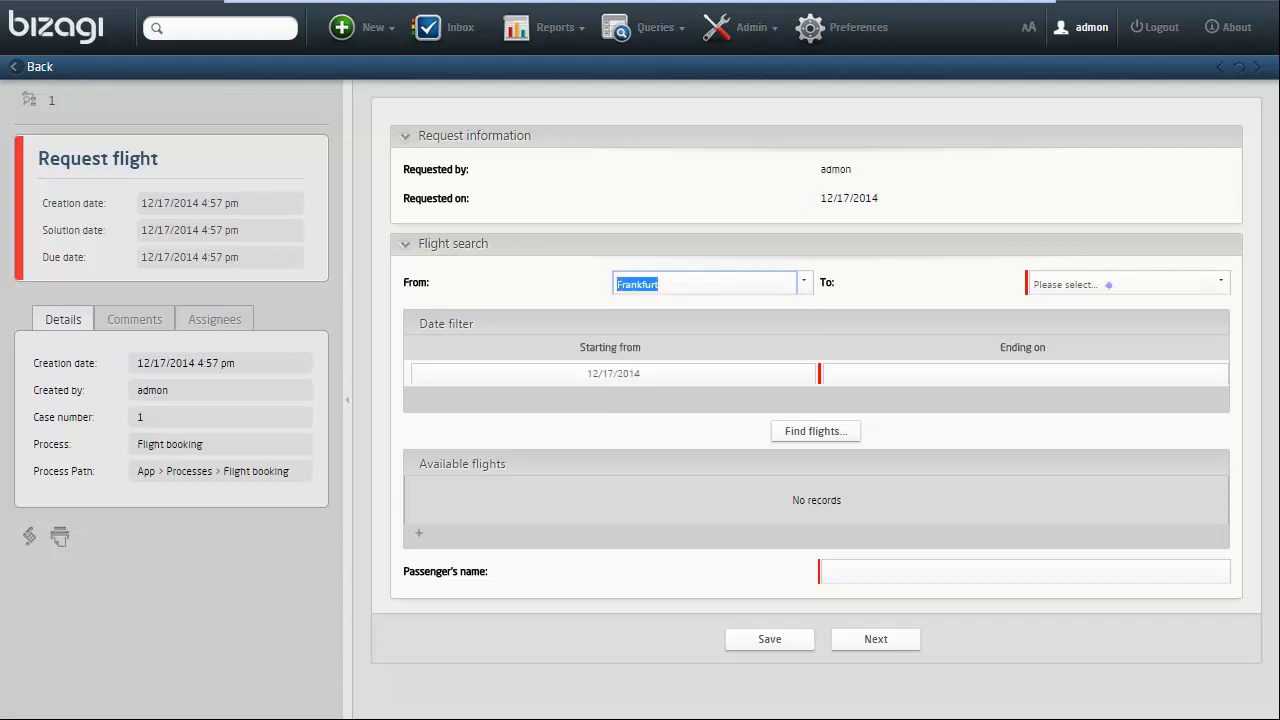
left_click(1109, 285)
left_click(1091, 363)
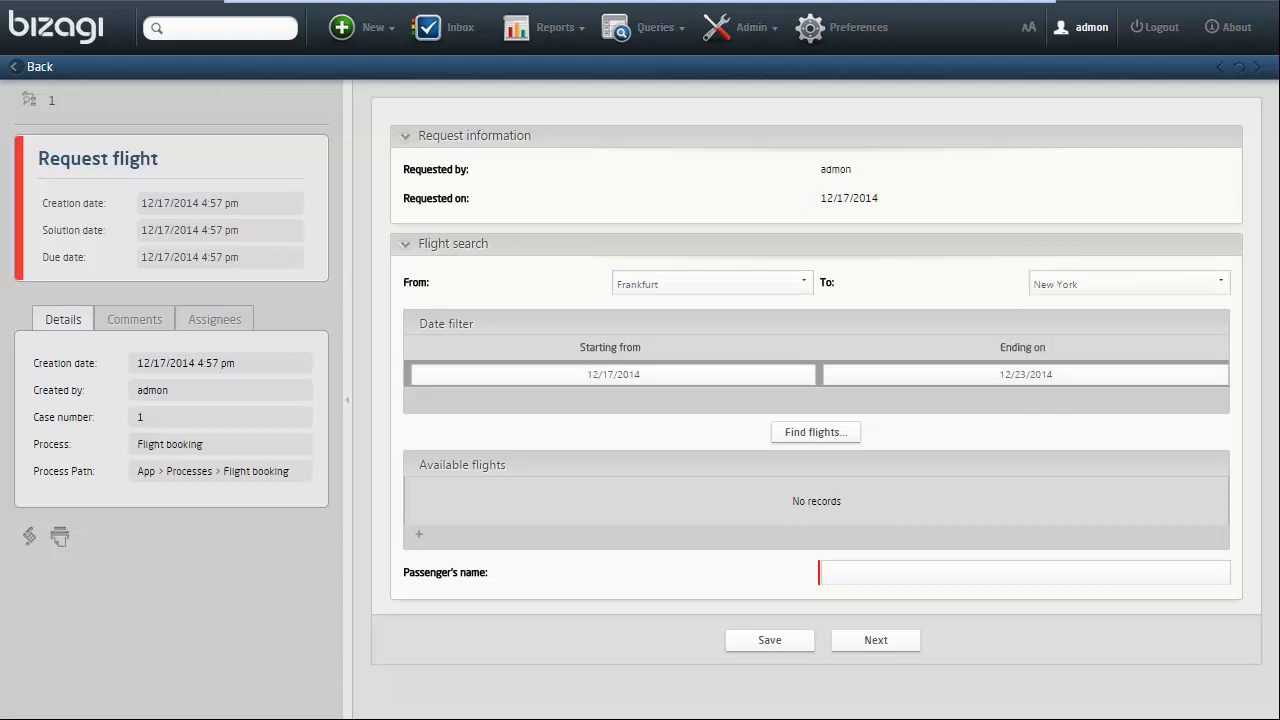
Search for flights with the date filter running from 1/6/2015 to 1/29/2015, and select one of the available flights
left_click(690, 373)
left_click(581, 404)
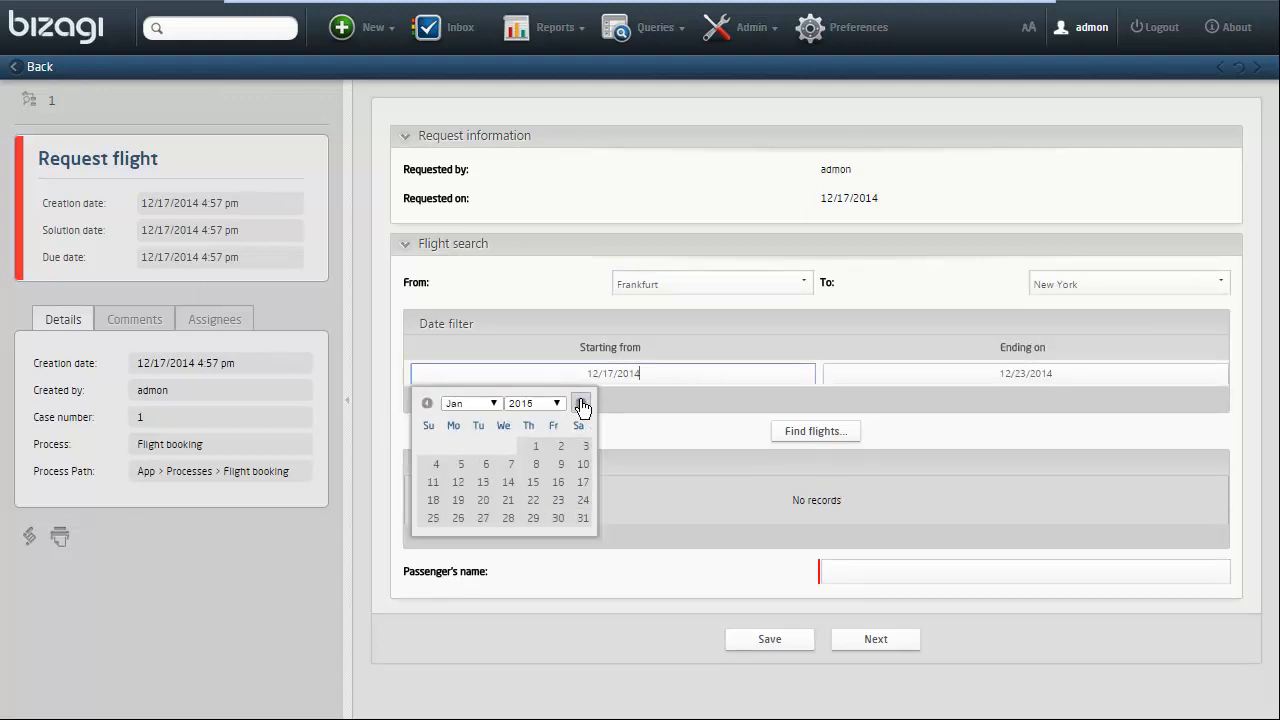
left_click(484, 465)
left_click(969, 372)
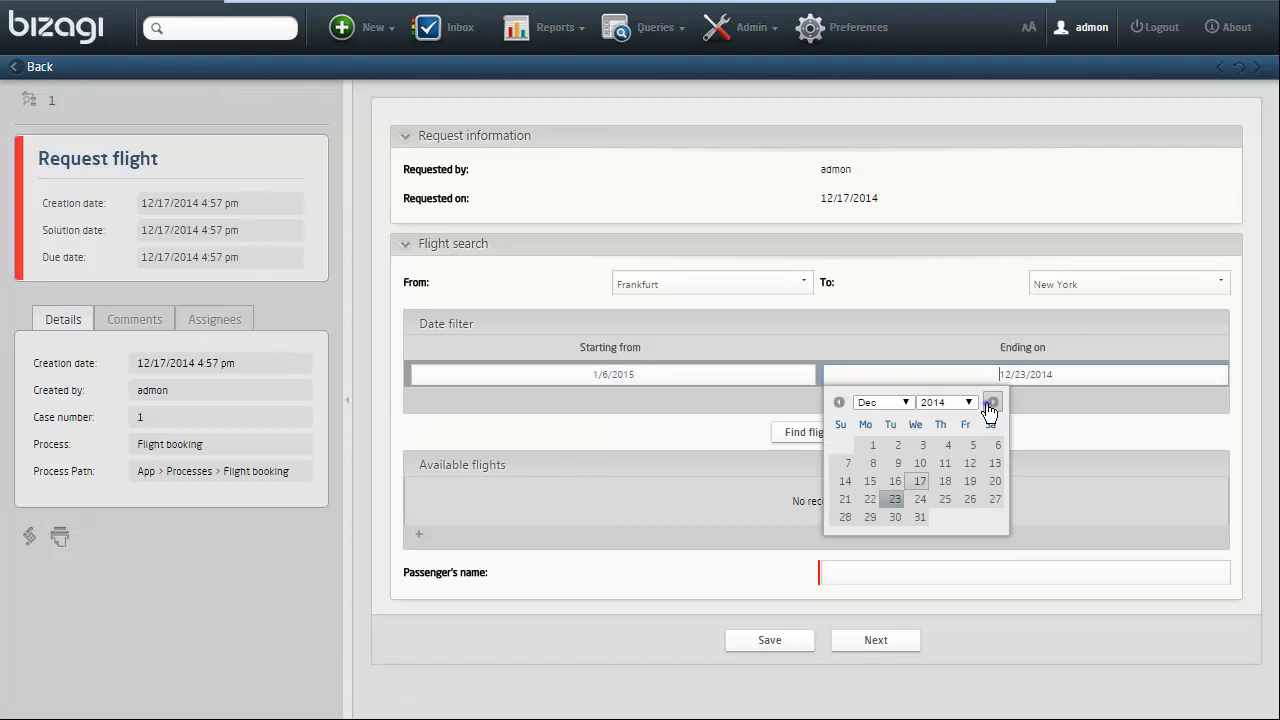
left_click(992, 402)
left_click(946, 519)
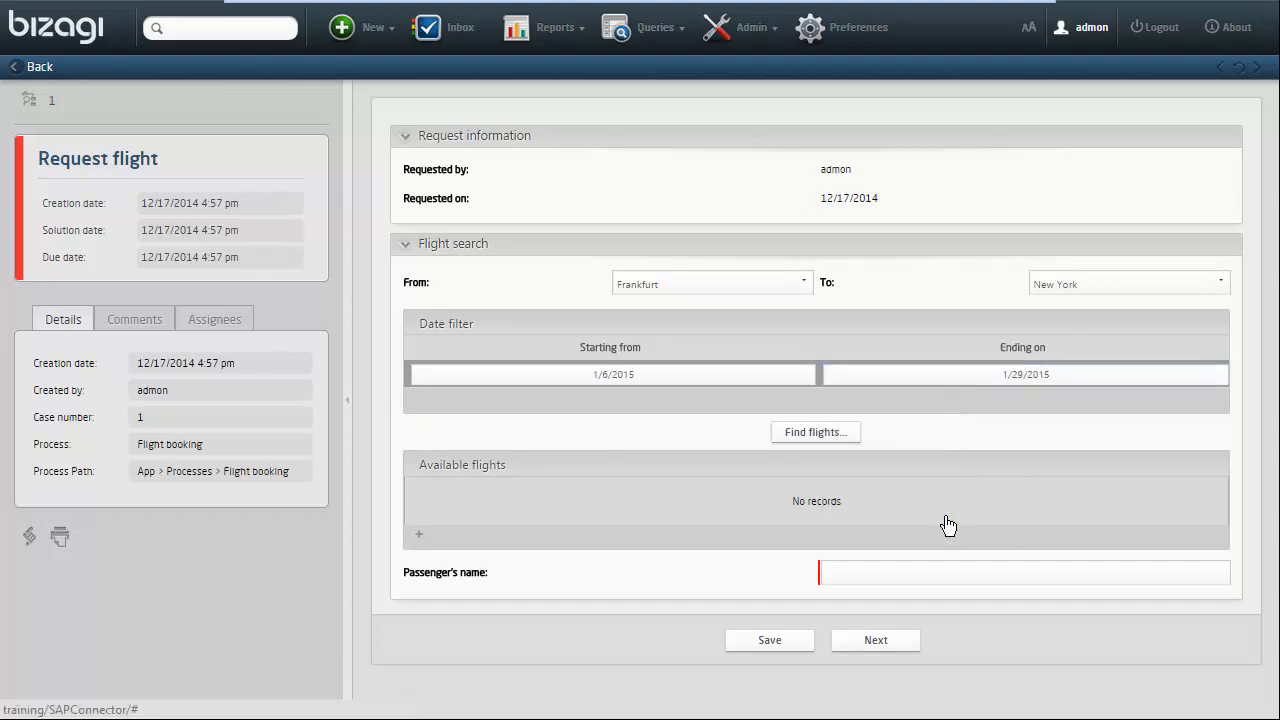
left_click(815, 432)
left_click(1207, 517)
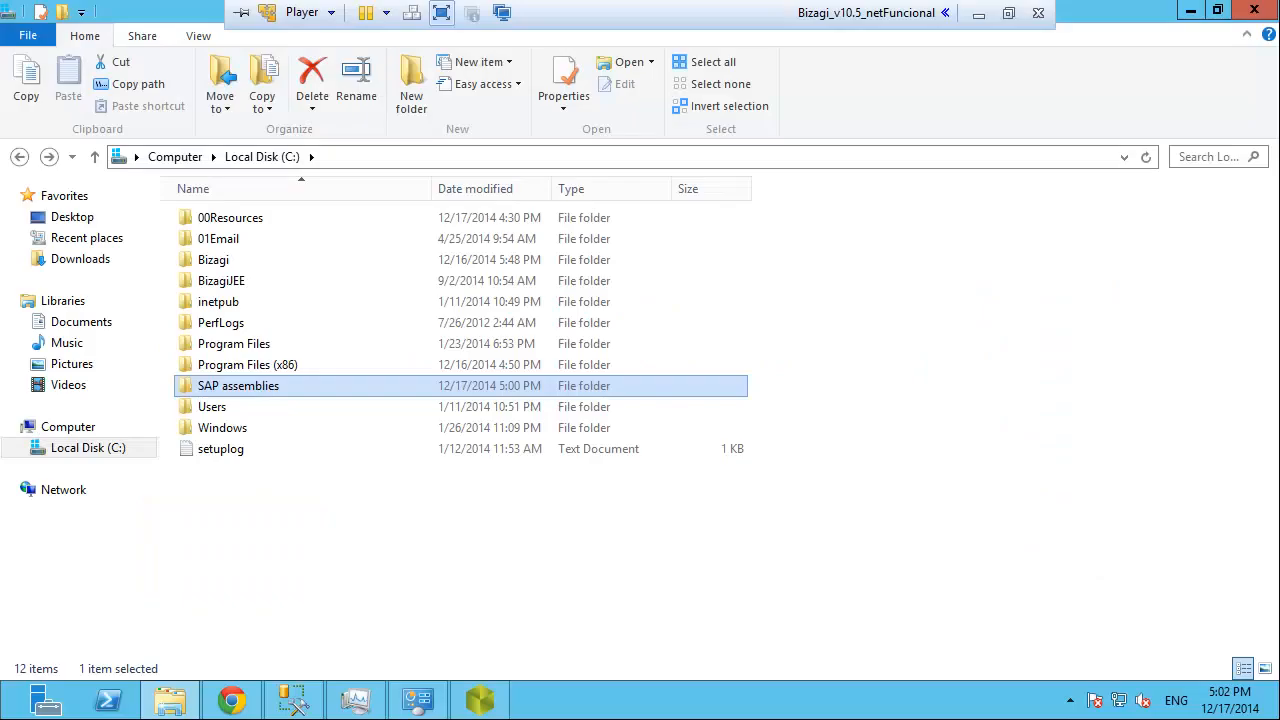
Examine the contents of the x64 and x86 subfolders in the SAP assemblies folder on drive C
double_click(262, 390)
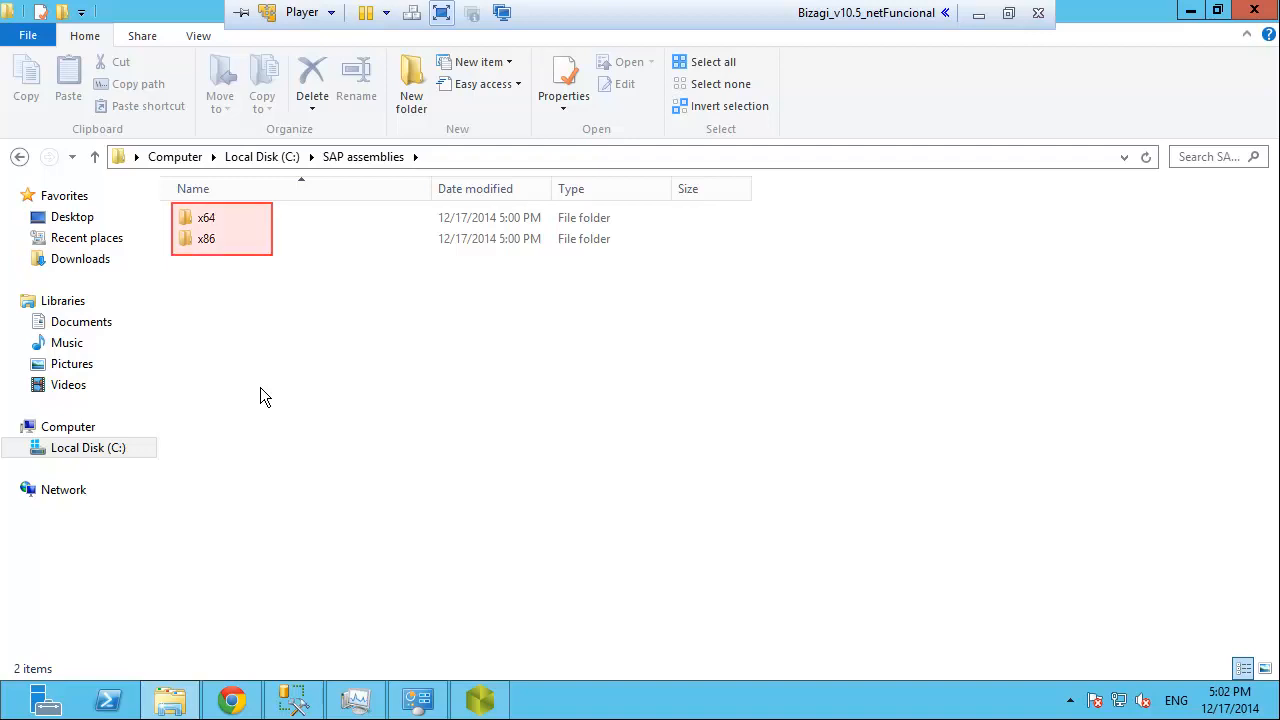
double_click(205, 217)
left_click(20, 157)
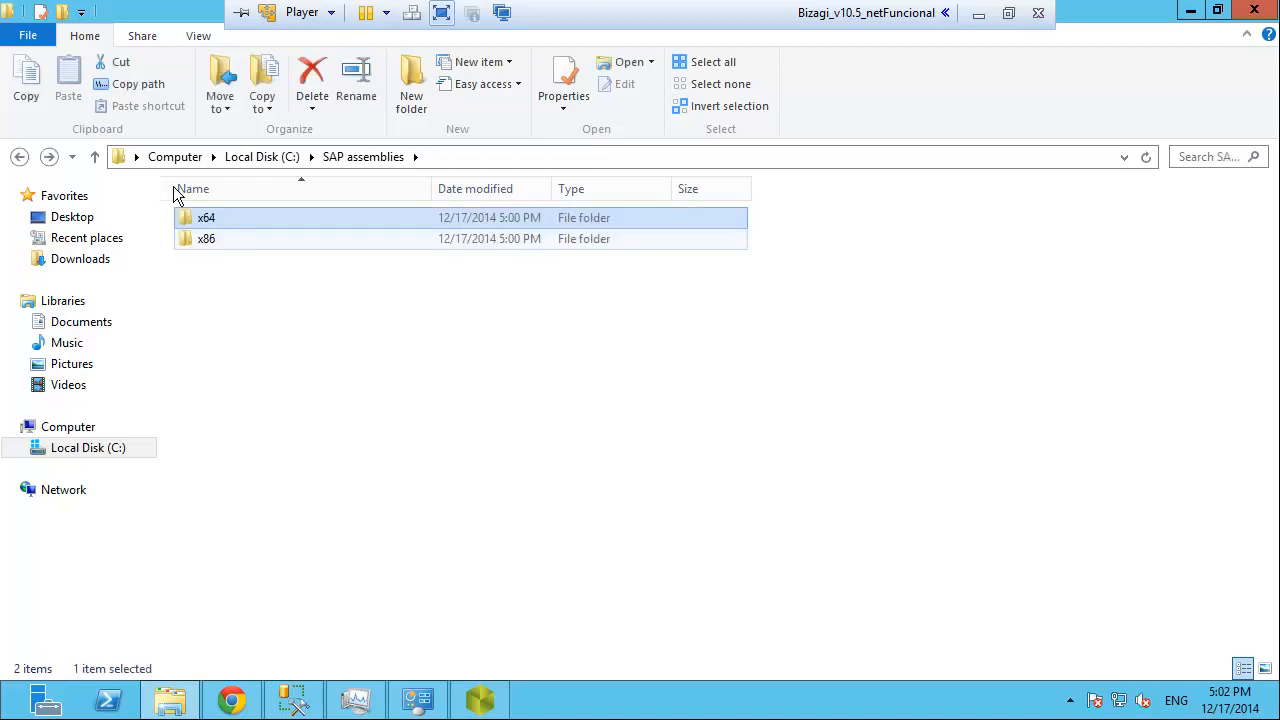
double_click(202, 237)
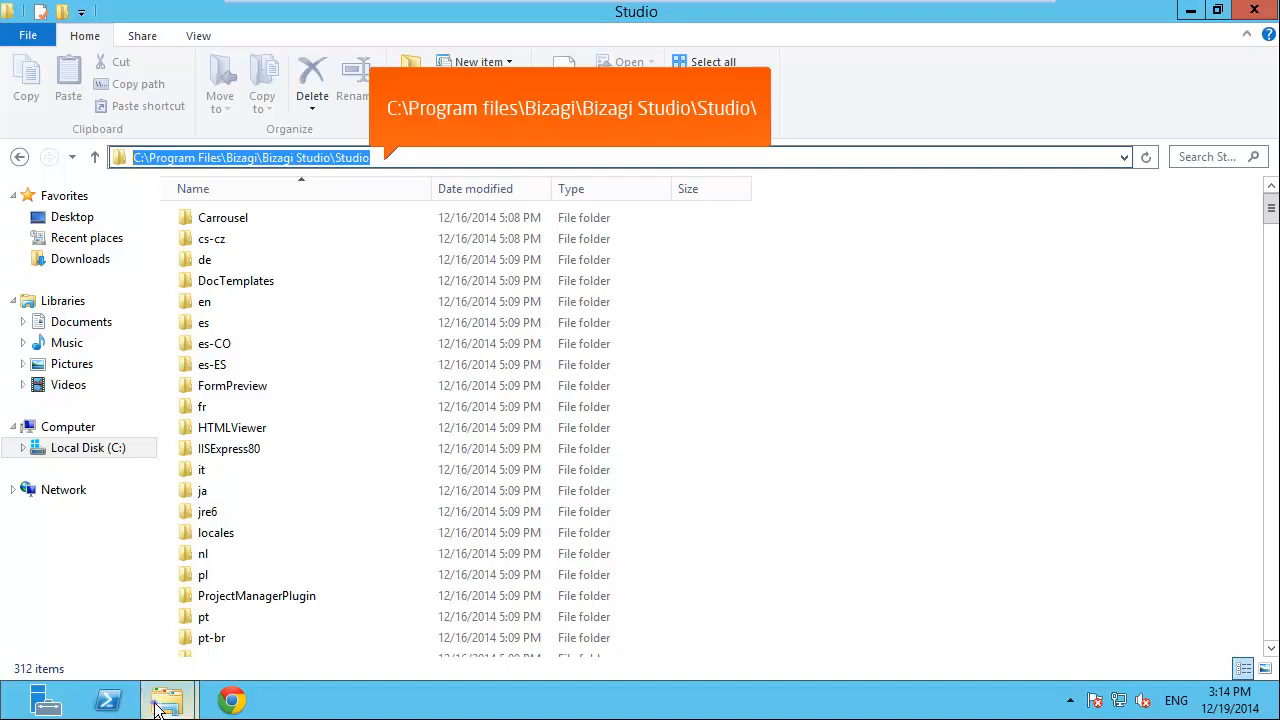
Copy sapnco.dll and sapnco_utils.dll from the x64 SAP assemblies folder into C:\Program Files\Bizagi\Bizagi Studio\Studio
mouse_move(167, 700)
left_click(124, 615)
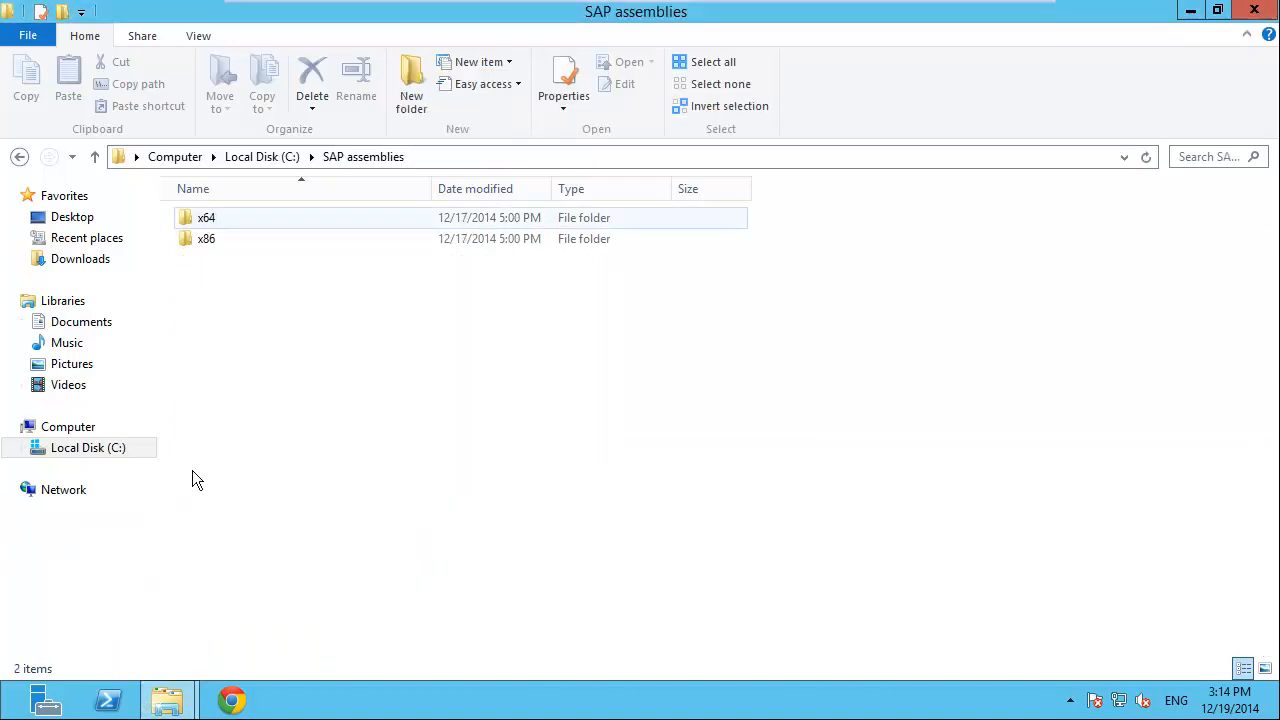
double_click(206, 217)
key("ctrl+a")
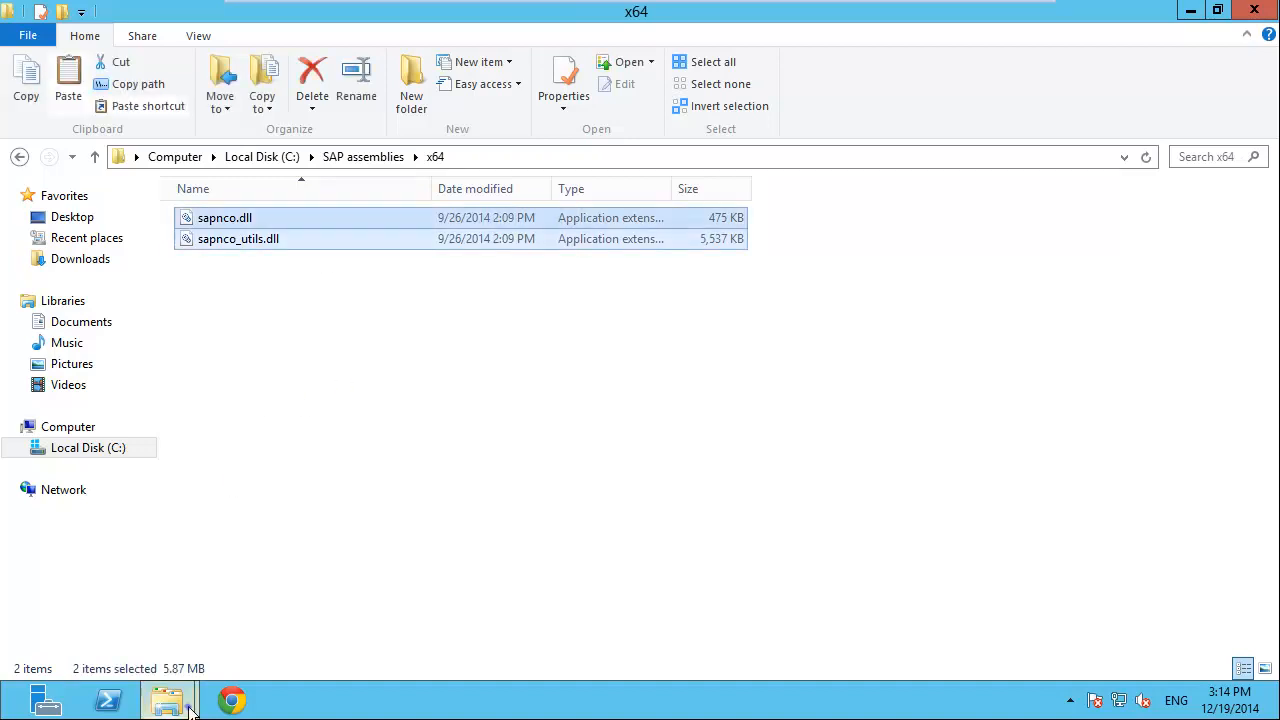
mouse_move(167, 700)
left_click(309, 629)
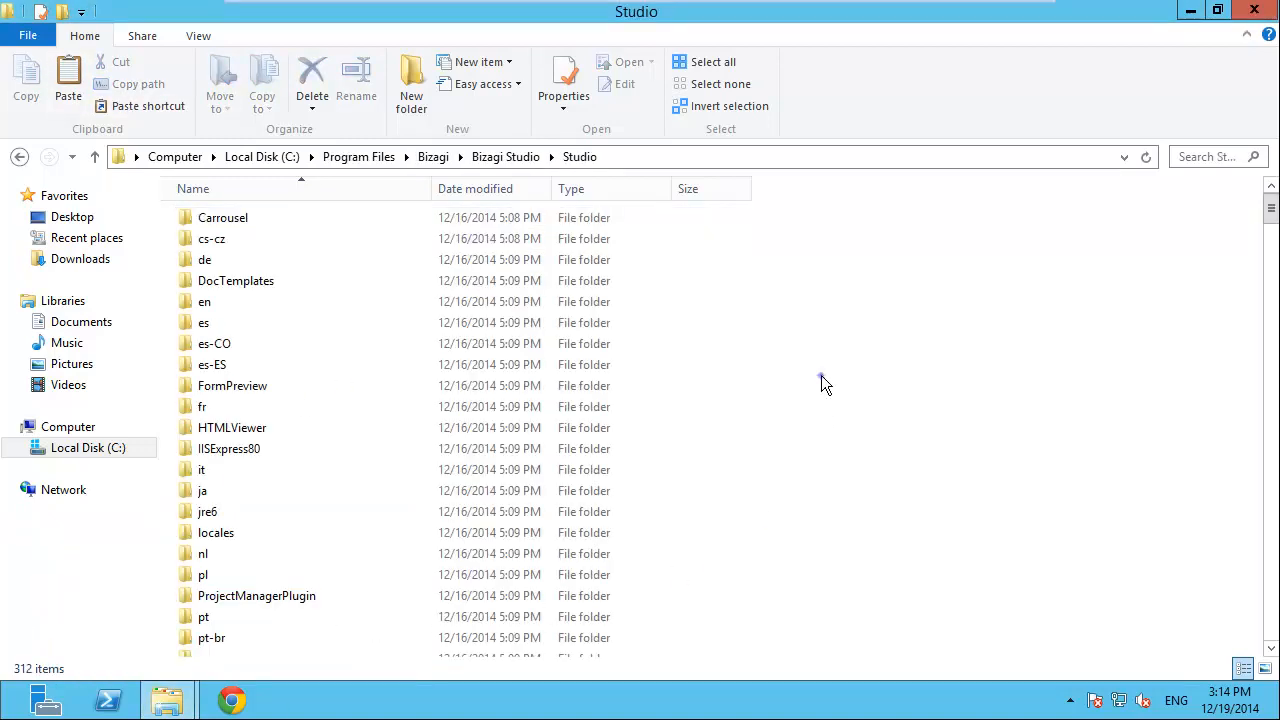
key("ctrl+v")
left_click(226, 383)
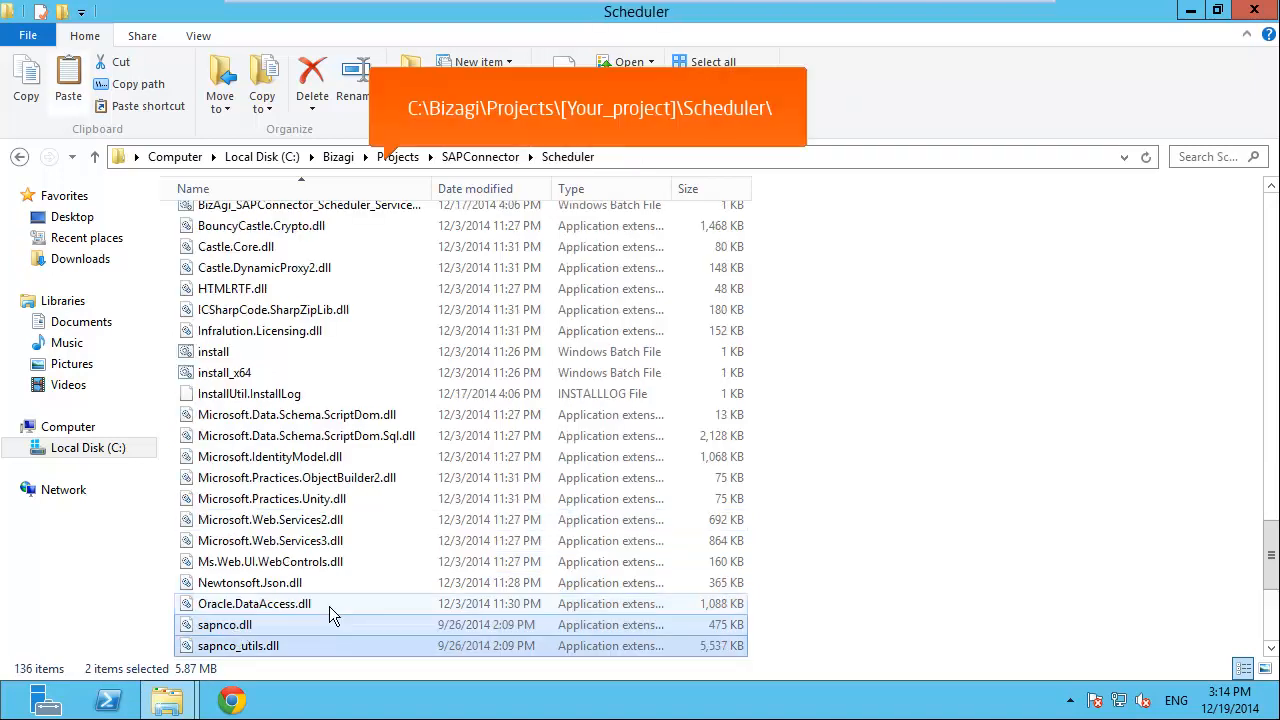
Check the pasted sapnco.dll and sapnco_utils.dll in the SAPConnector project's Scheduler folder
scroll(329, 606, "down", 2)
left_click(245, 499)
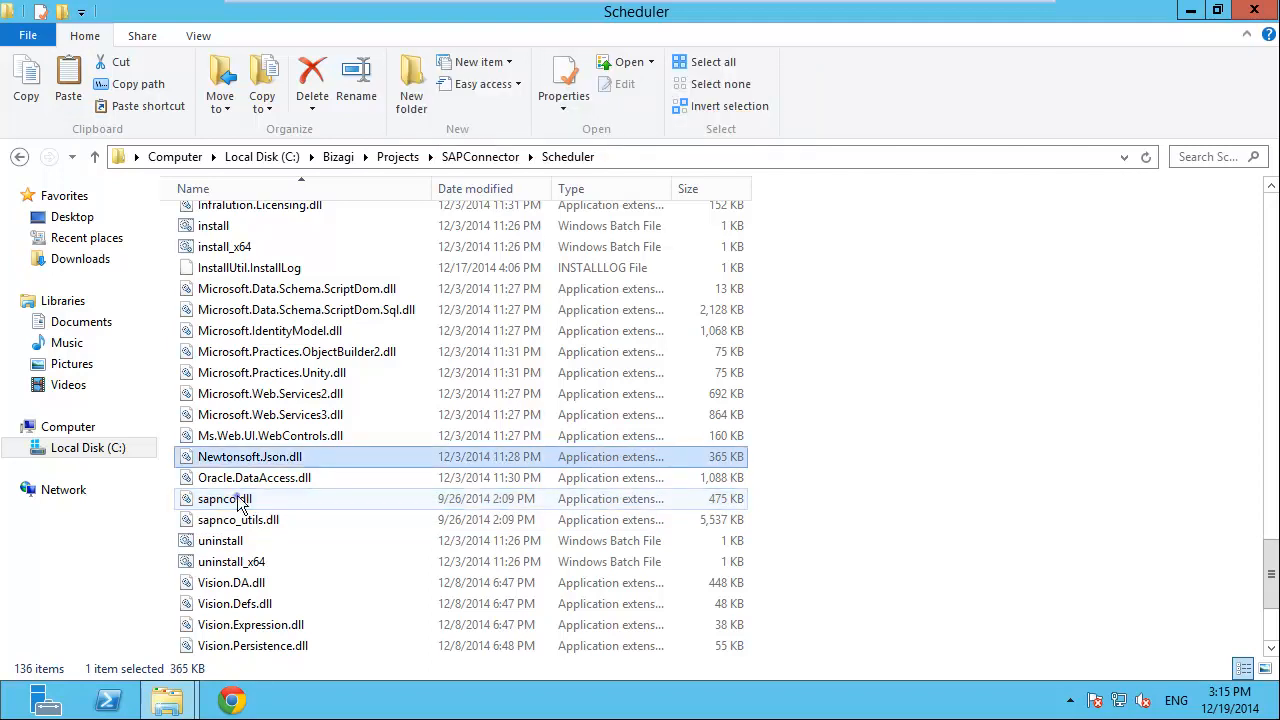
left_click(245, 497)
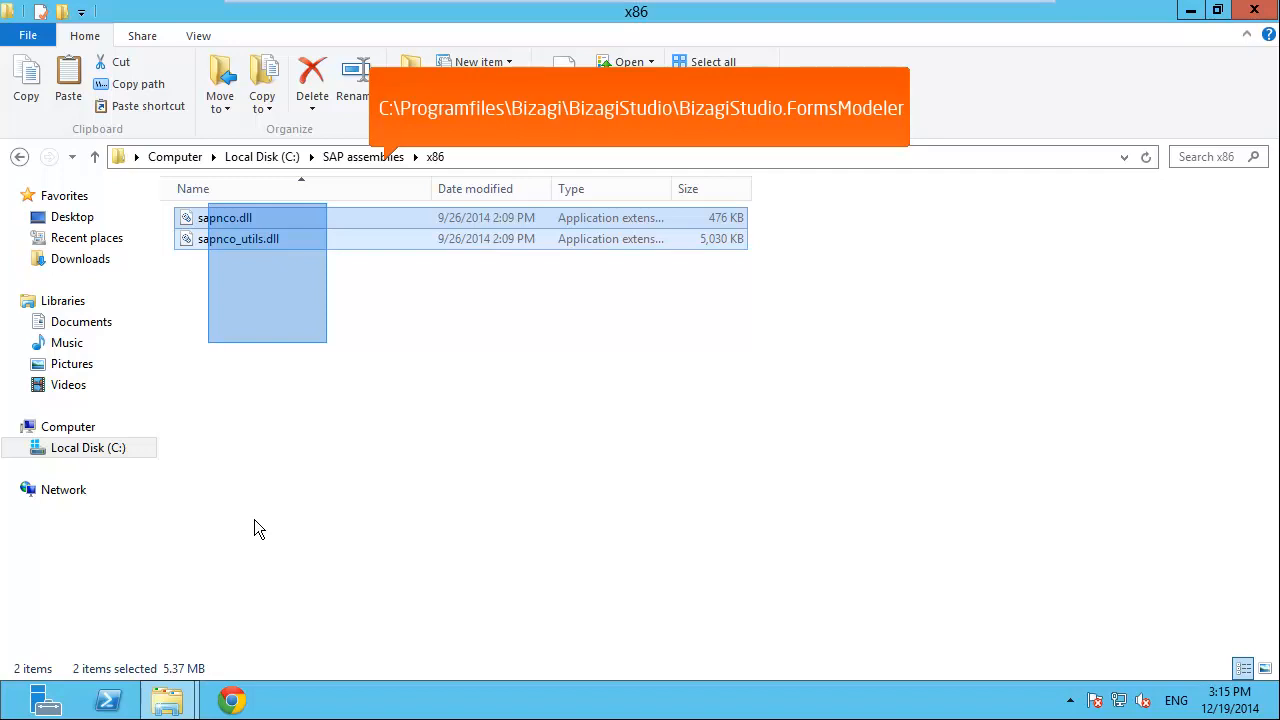
Switch from the x86 SAP assemblies to the BizagiStudio.FormsModeler folder that receives sapnco.dll and sapnco_utils.dll
left_click(178, 703)
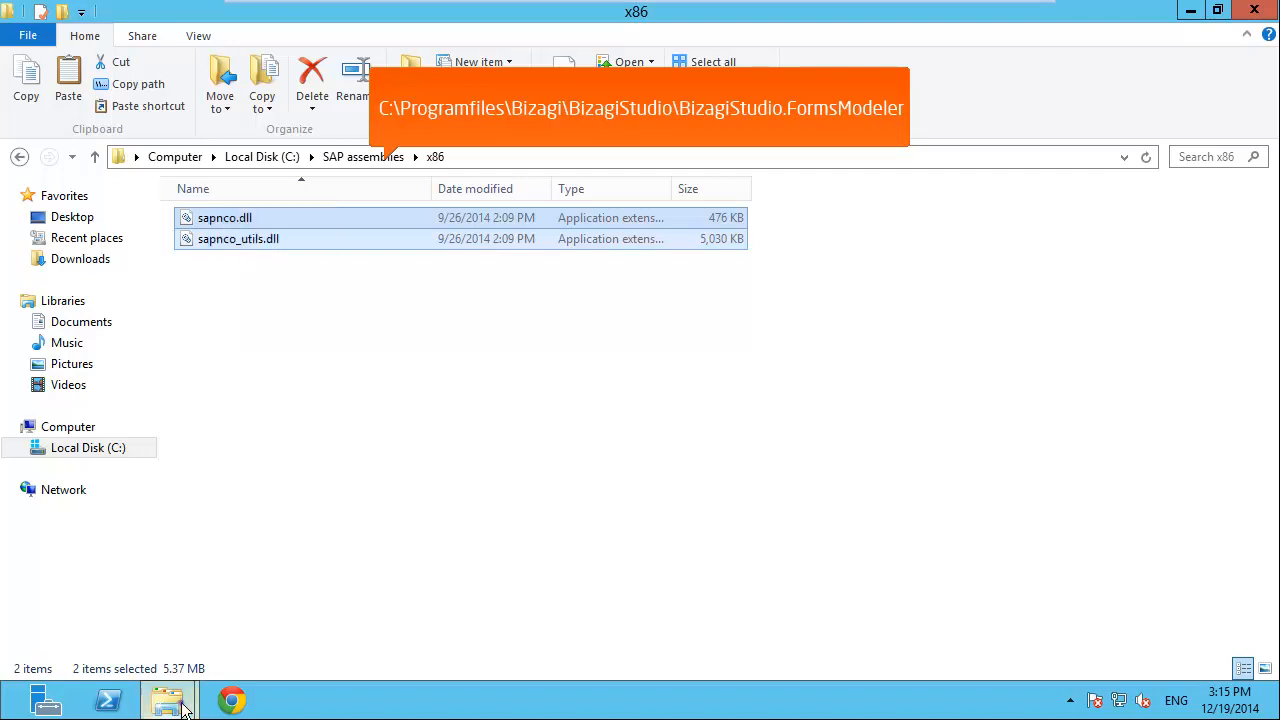
left_click(327, 606)
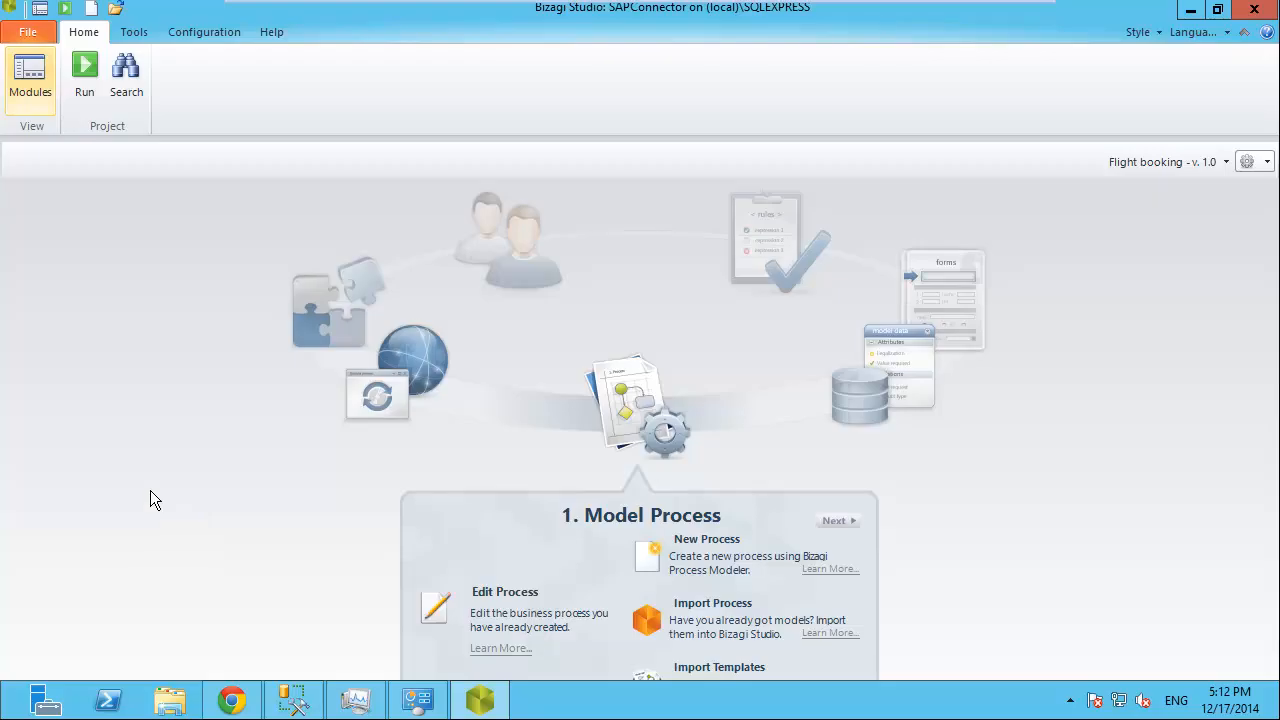
Create a SAP connector configuration named My SAP System with host 172.16.0.224, client 001, language EN, pool size 5 and system number 00
left_click(29, 80)
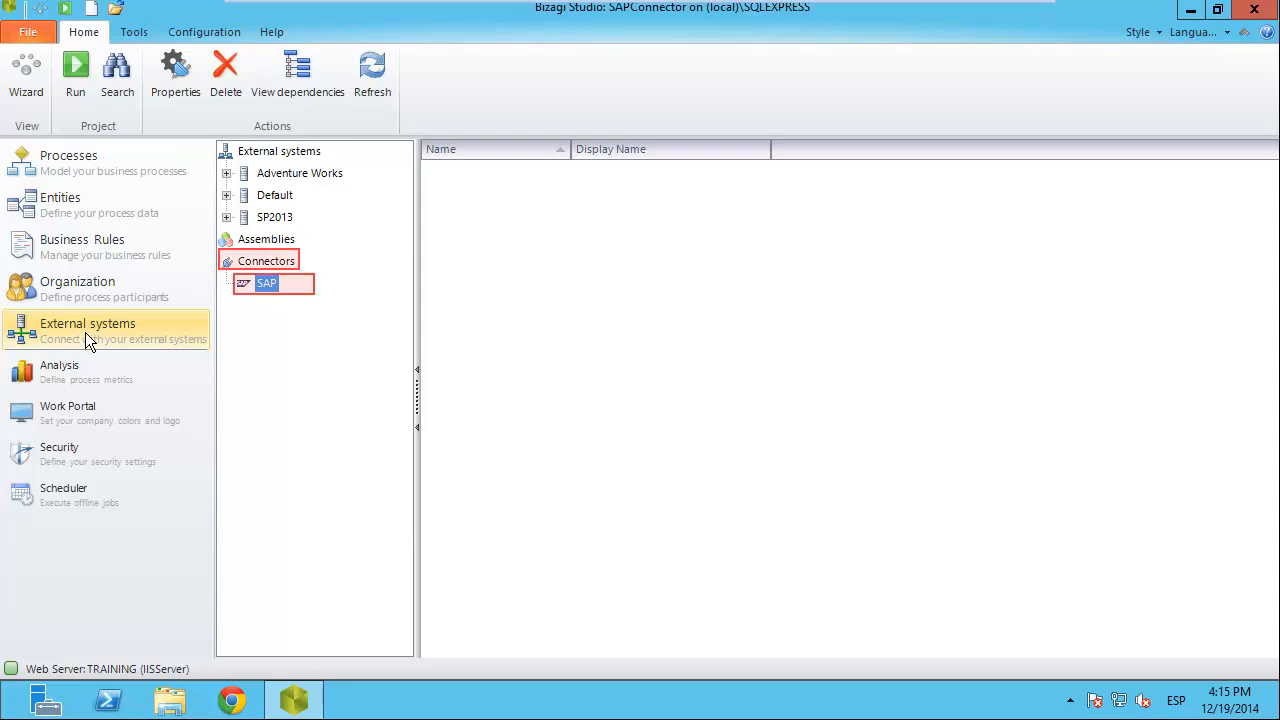
right_click(257, 285)
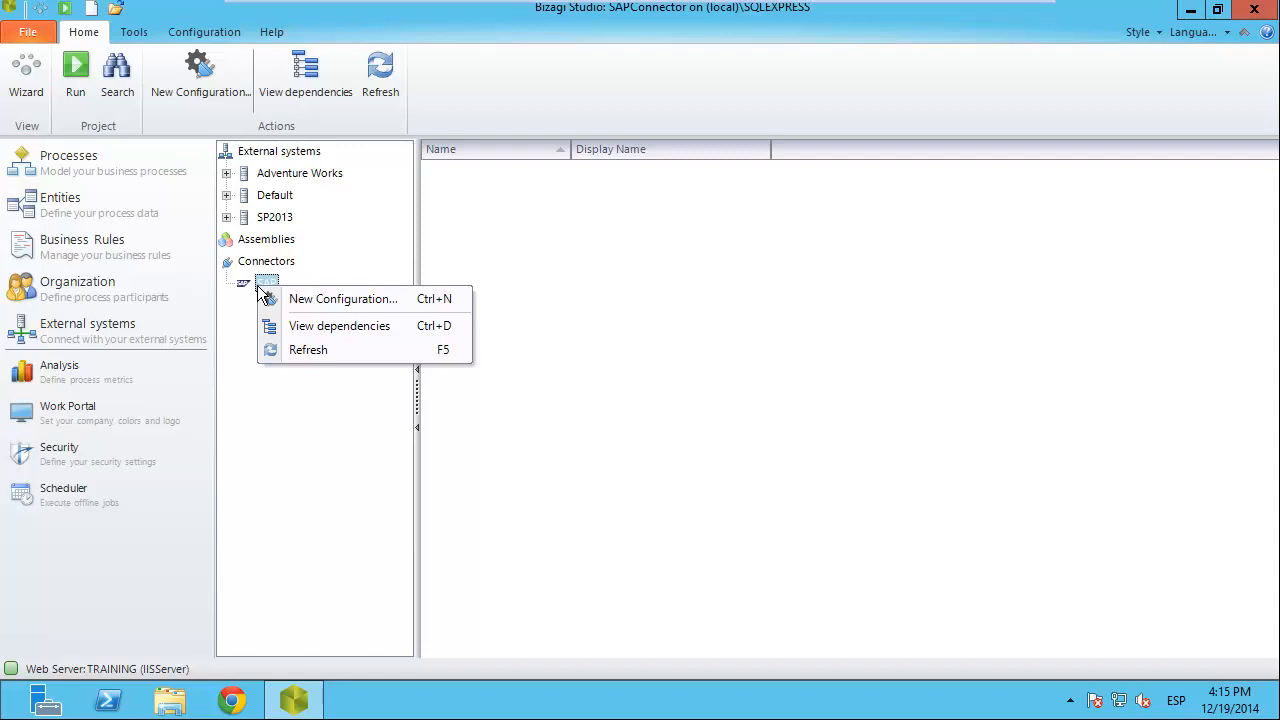
left_click(333, 300)
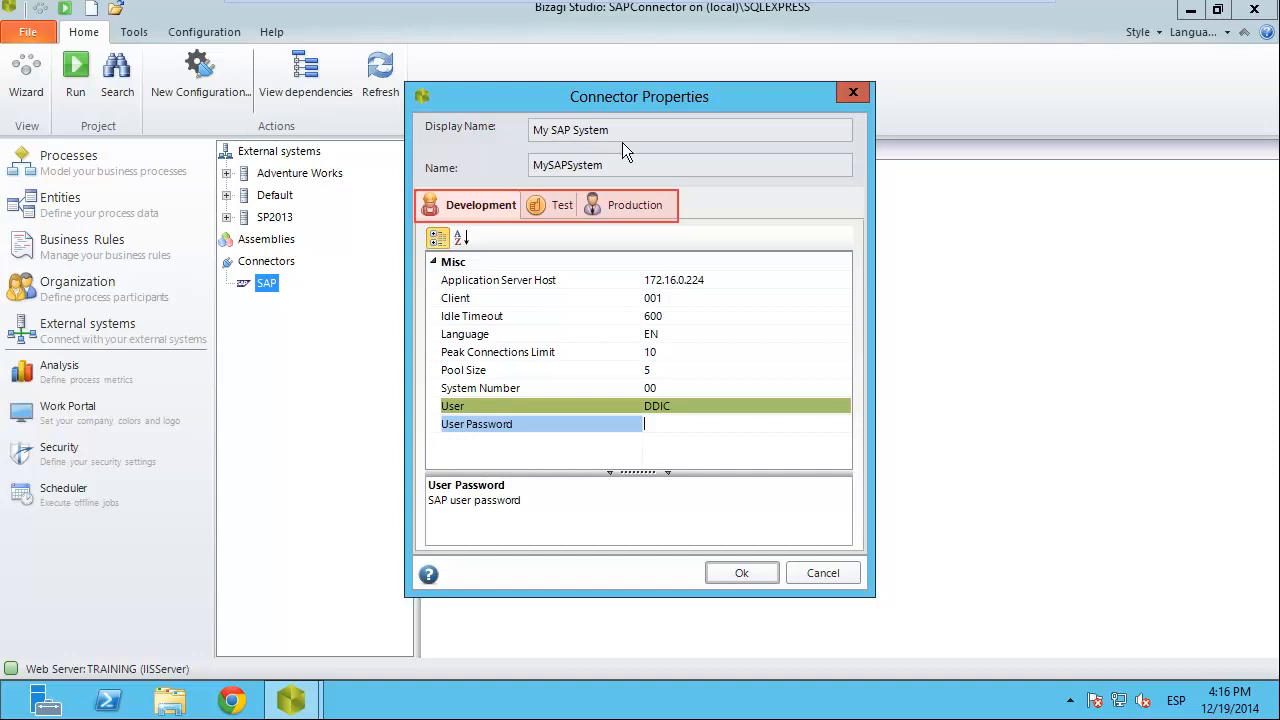
left_click(742, 573)
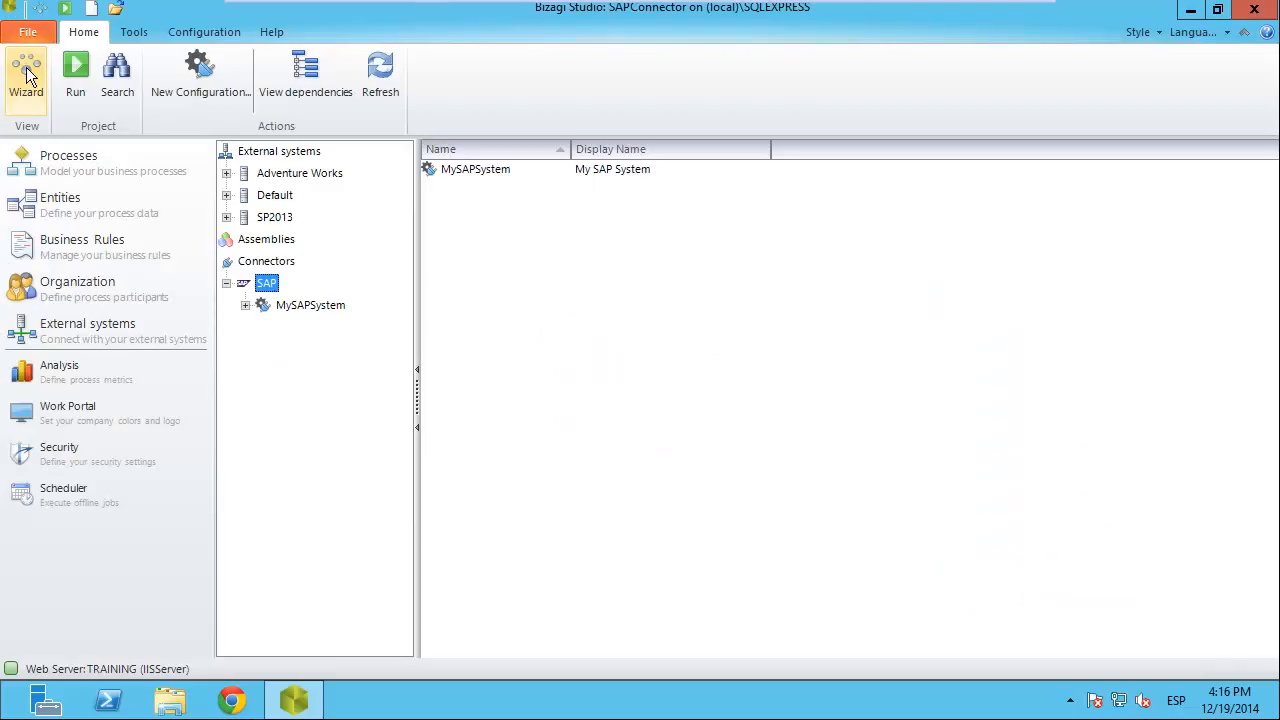
Return to the process wizard and open the form of the Request flight task for editing
left_click(26, 75)
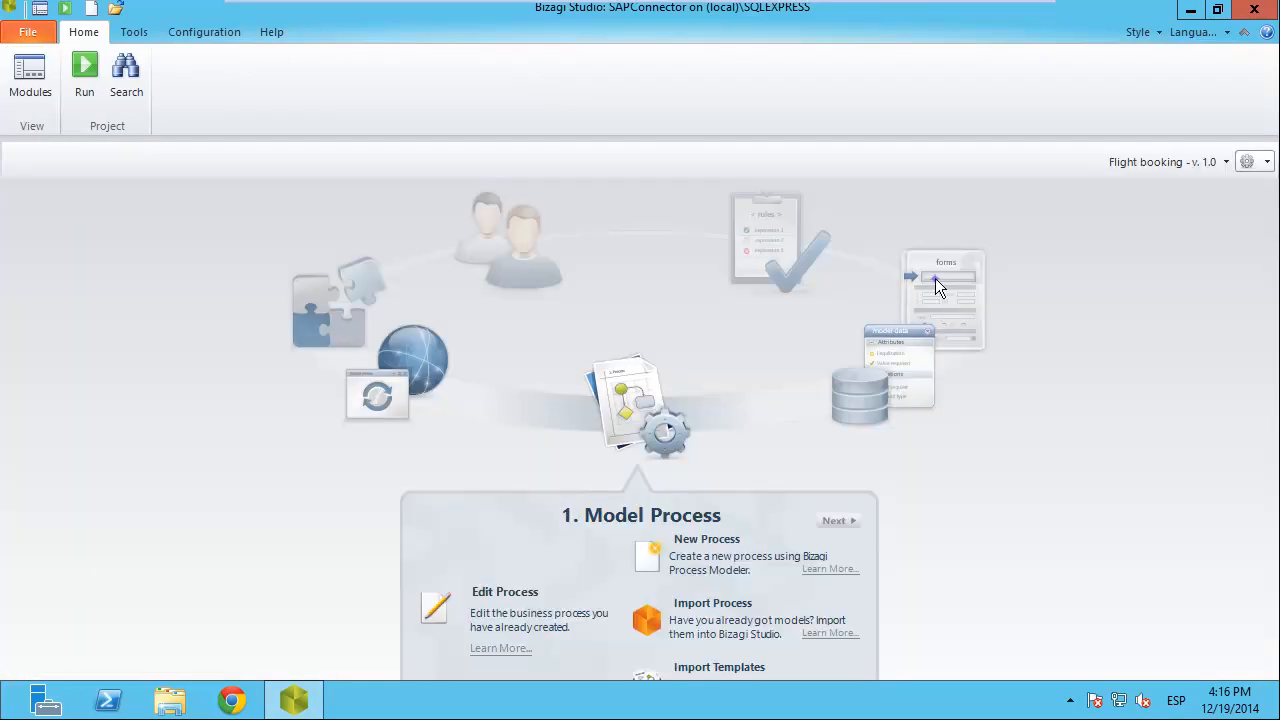
left_click(935, 280)
left_click(503, 549)
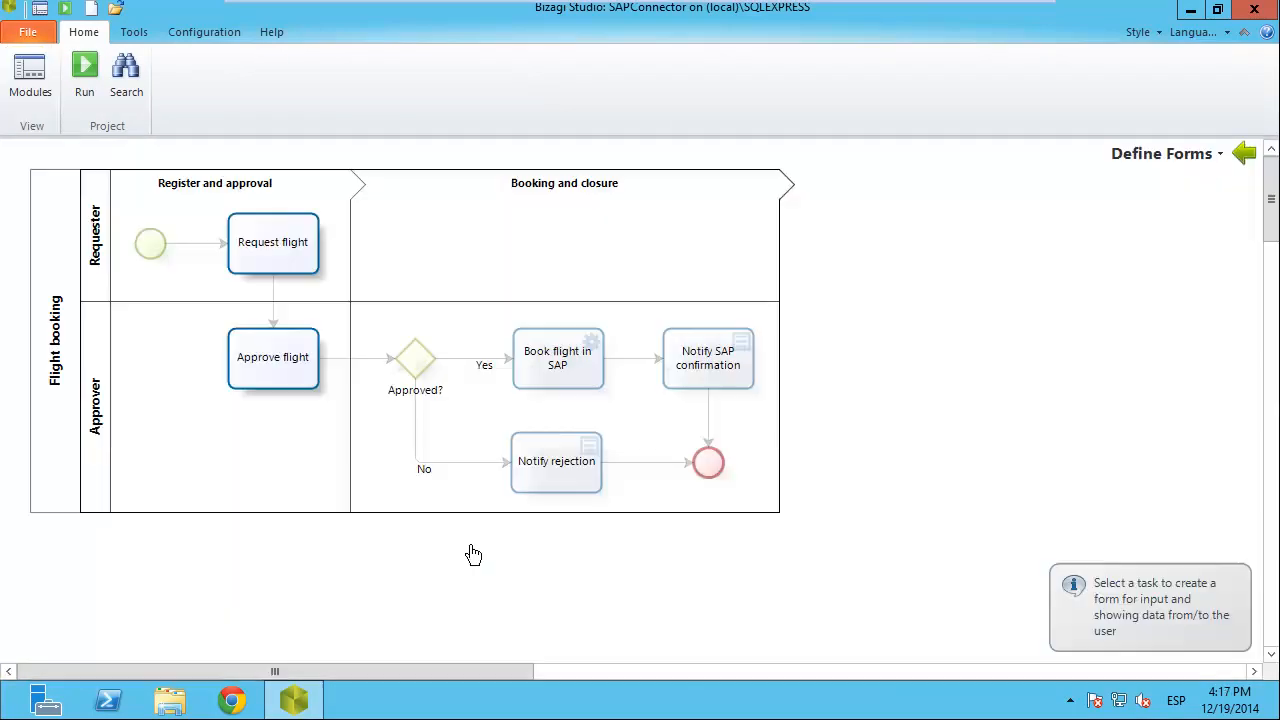
left_click(256, 252)
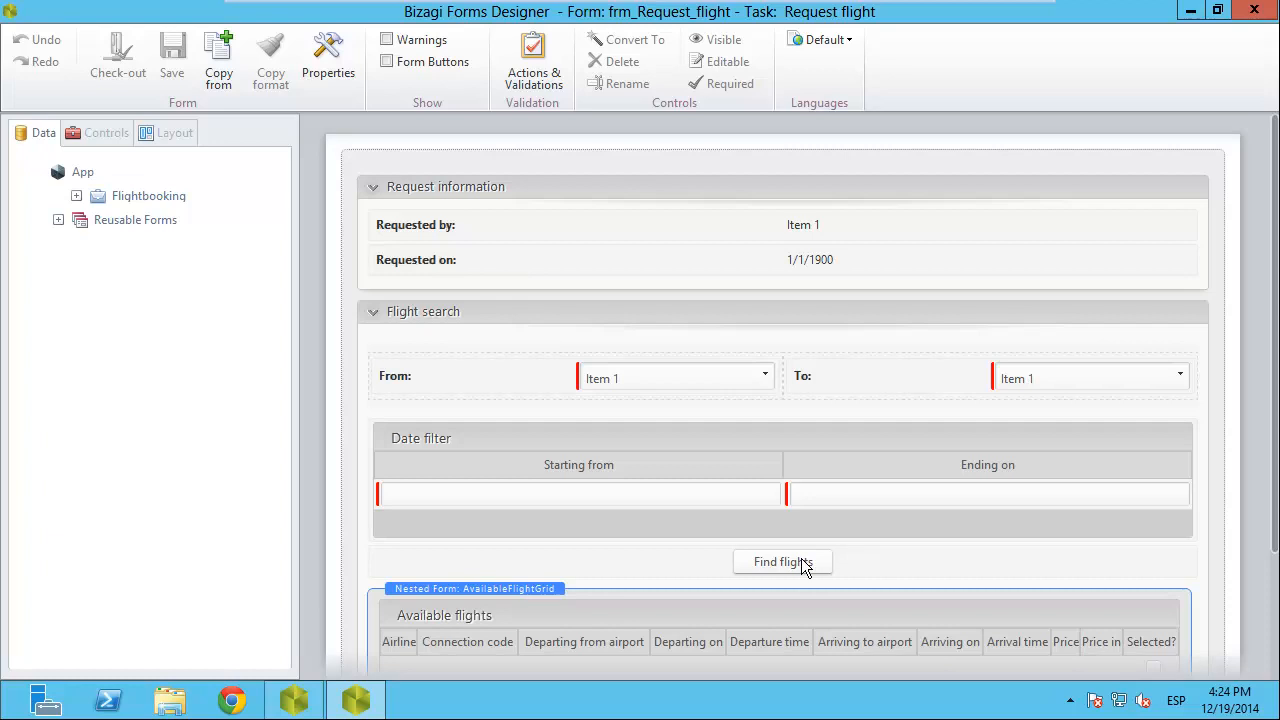
Create a form action in Actions & Validations with the condition Find flights and the operator click
left_click(783, 562)
left_click(534, 62)
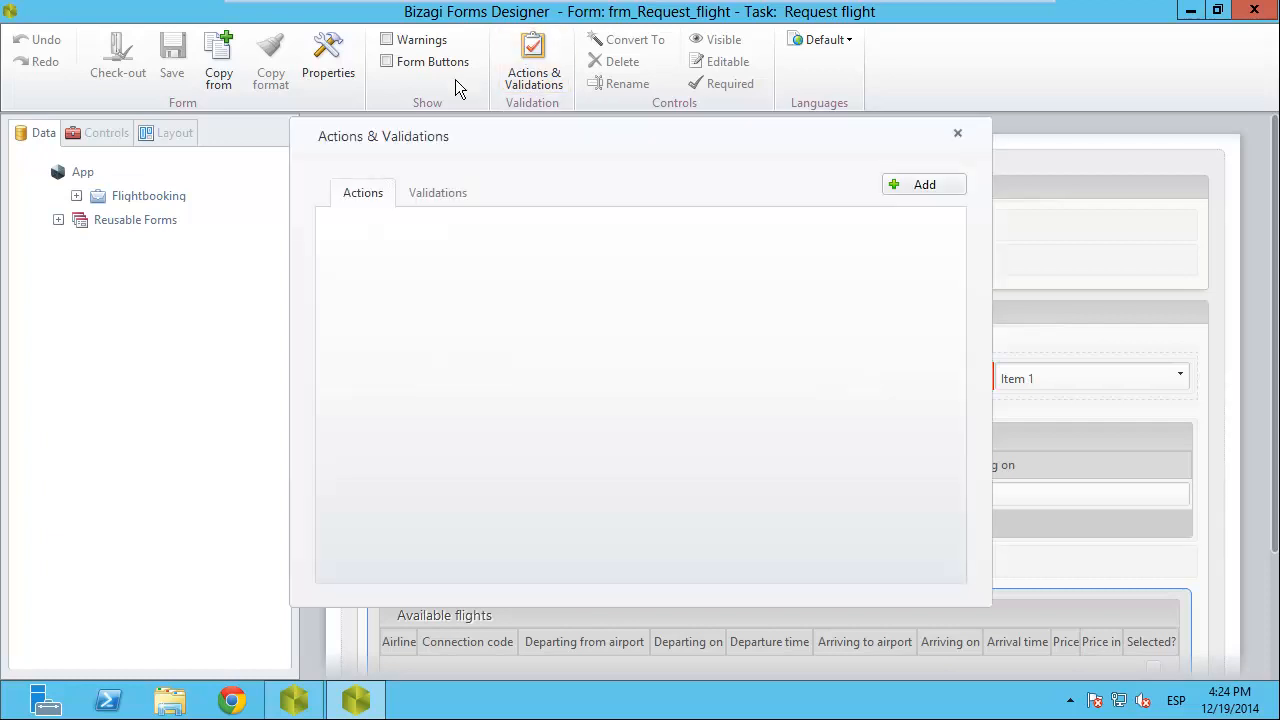
left_click(918, 187)
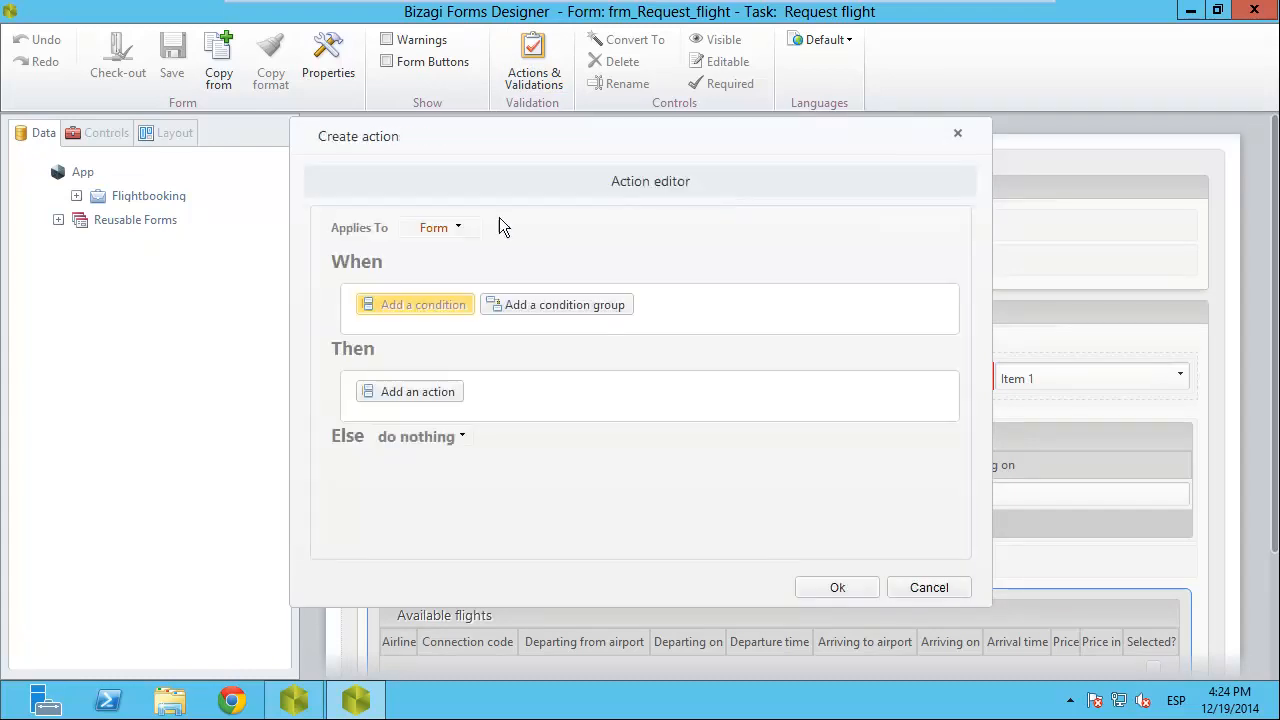
left_click(388, 308)
left_click(405, 305)
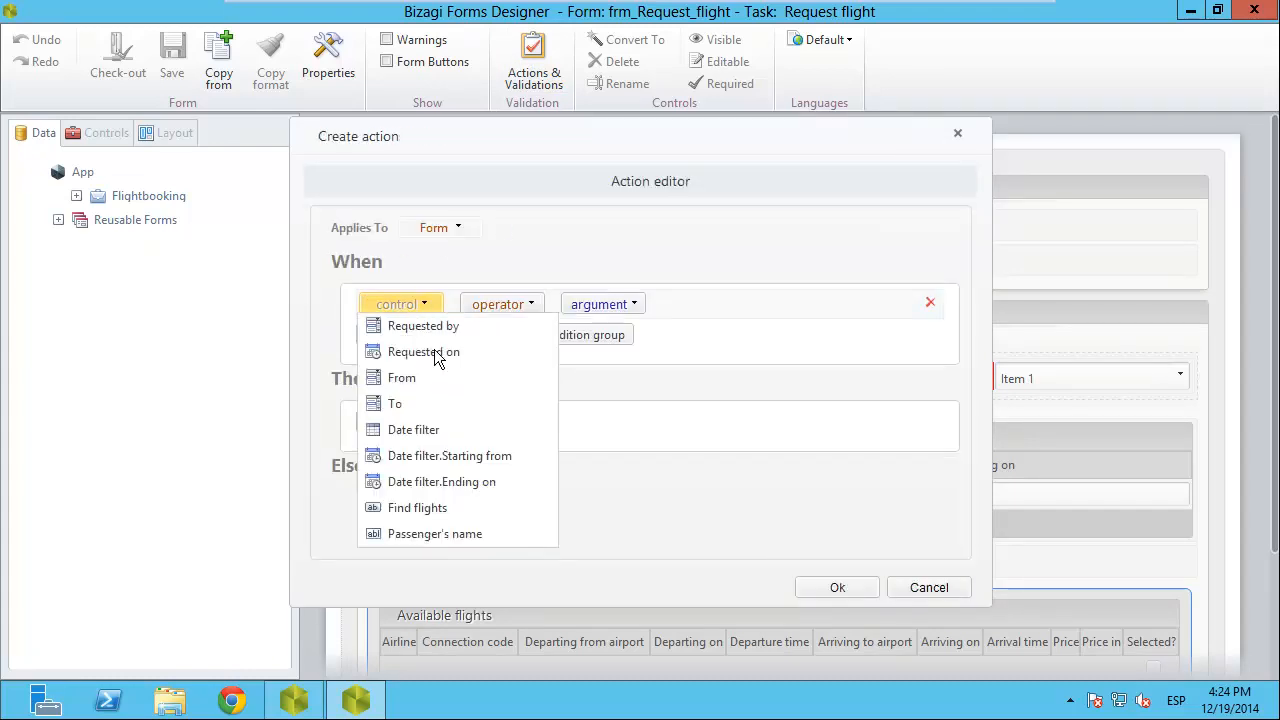
left_click(430, 508)
left_click(512, 305)
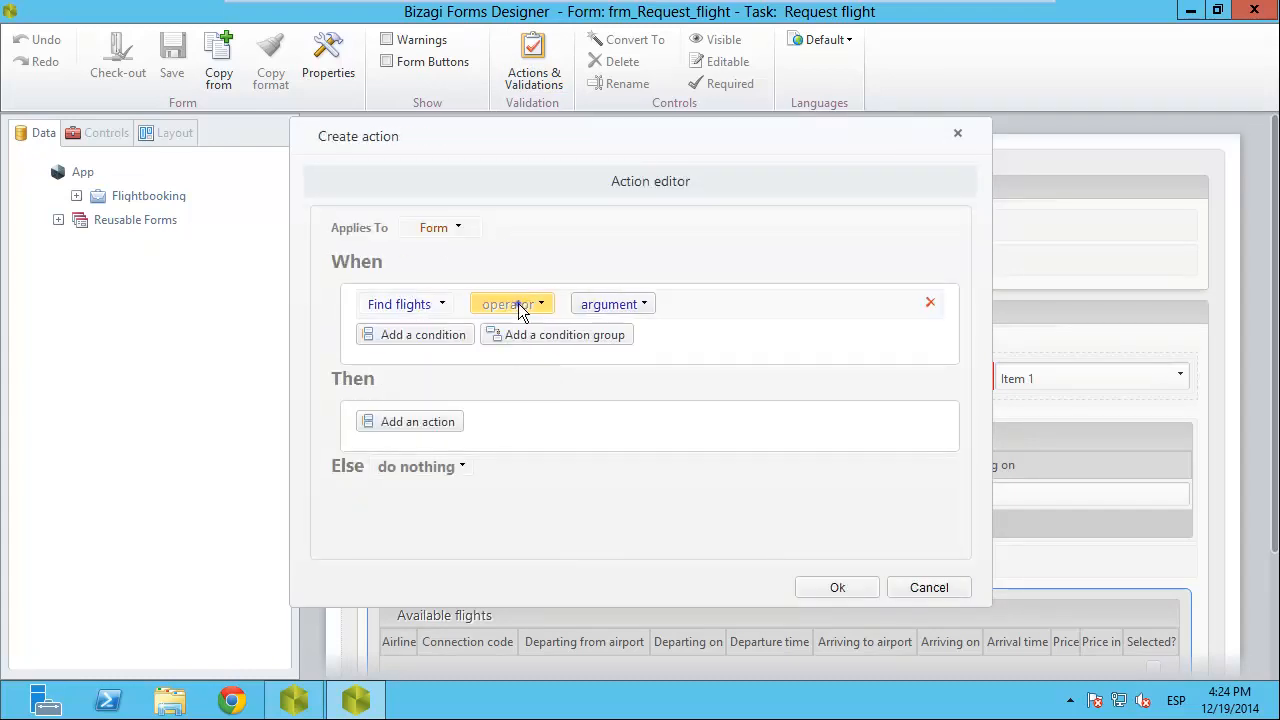
left_click(507, 330)
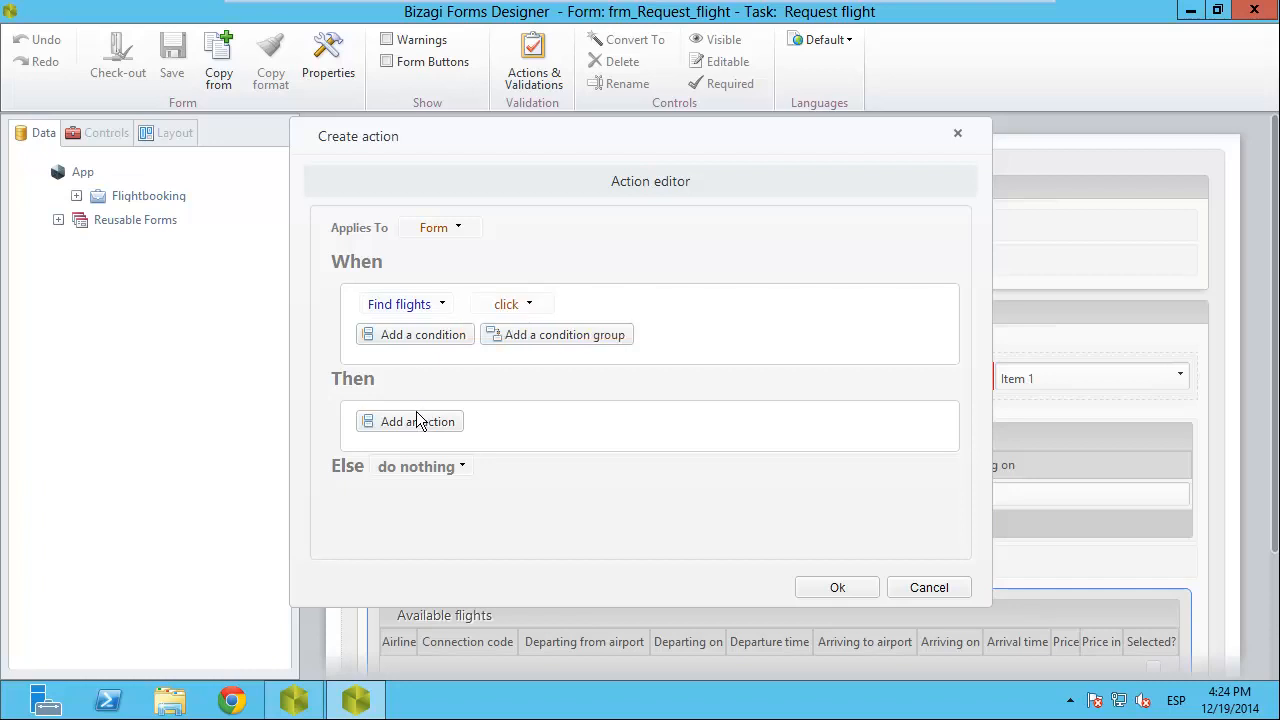
Add an execute rule command to the Then part of the Find flights action and open its argument
left_click(415, 419)
left_click(415, 421)
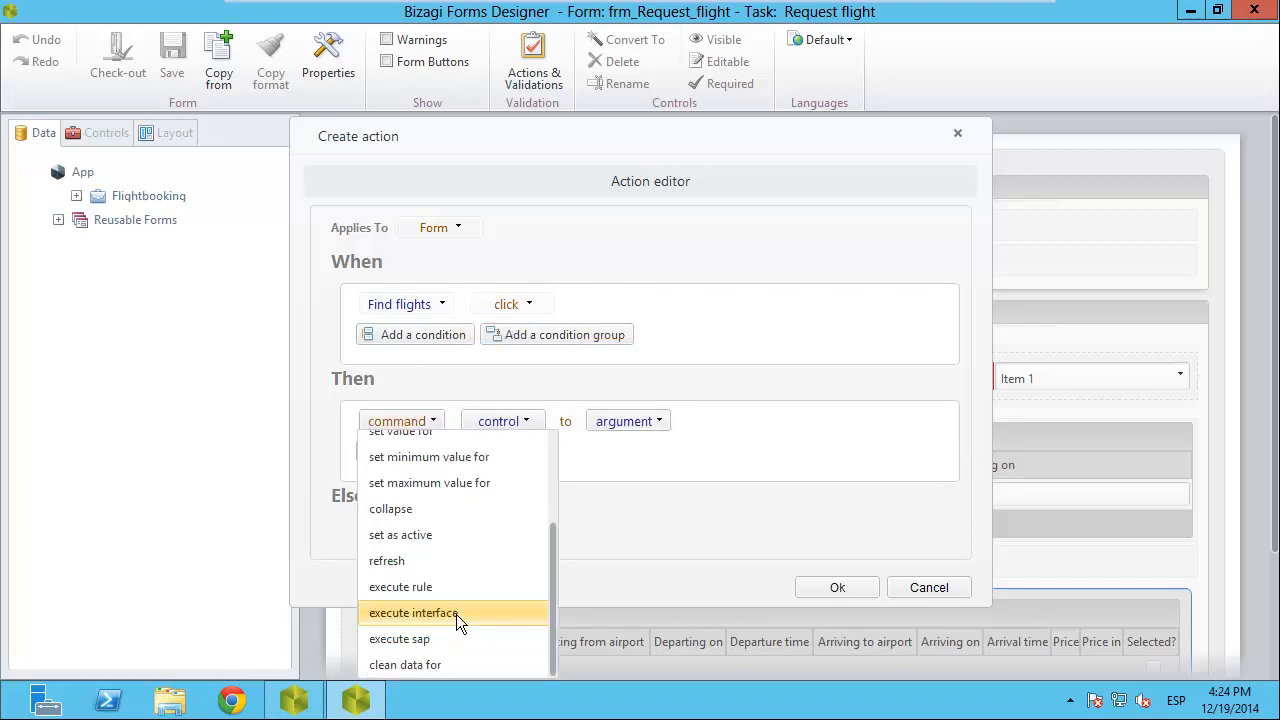
left_click(427, 587)
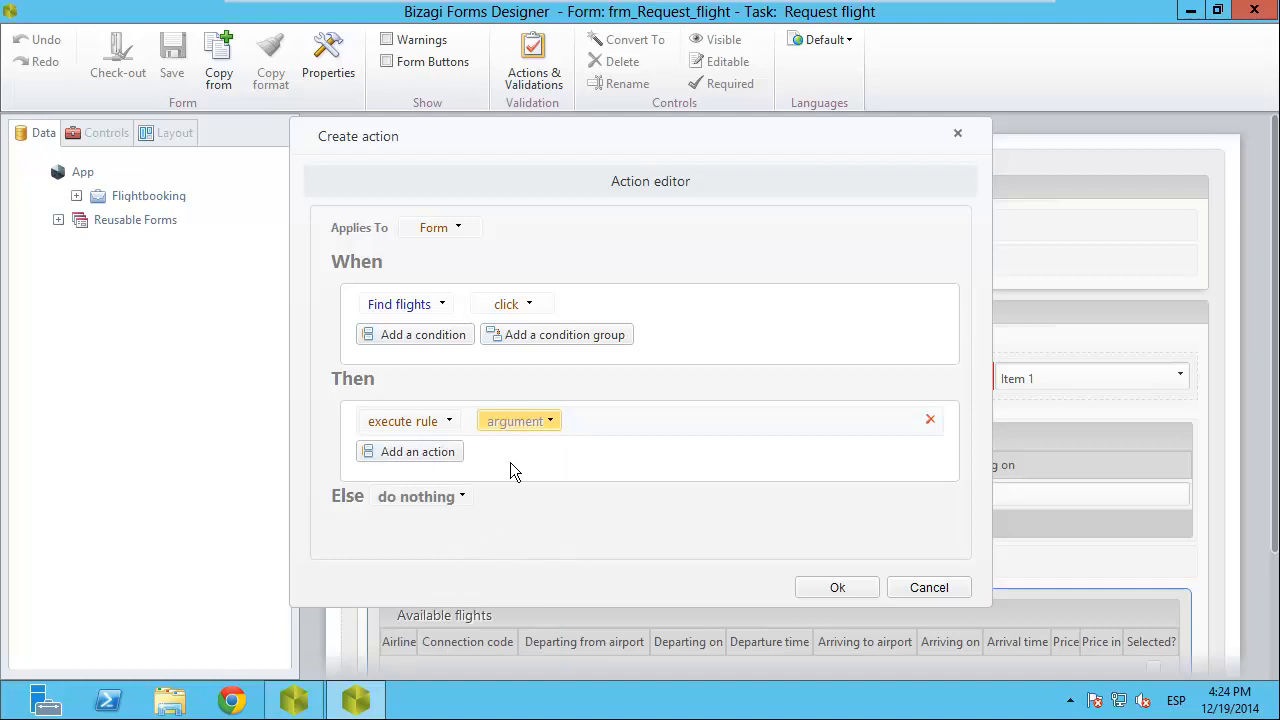
left_click(512, 421)
double_click(284, 204)
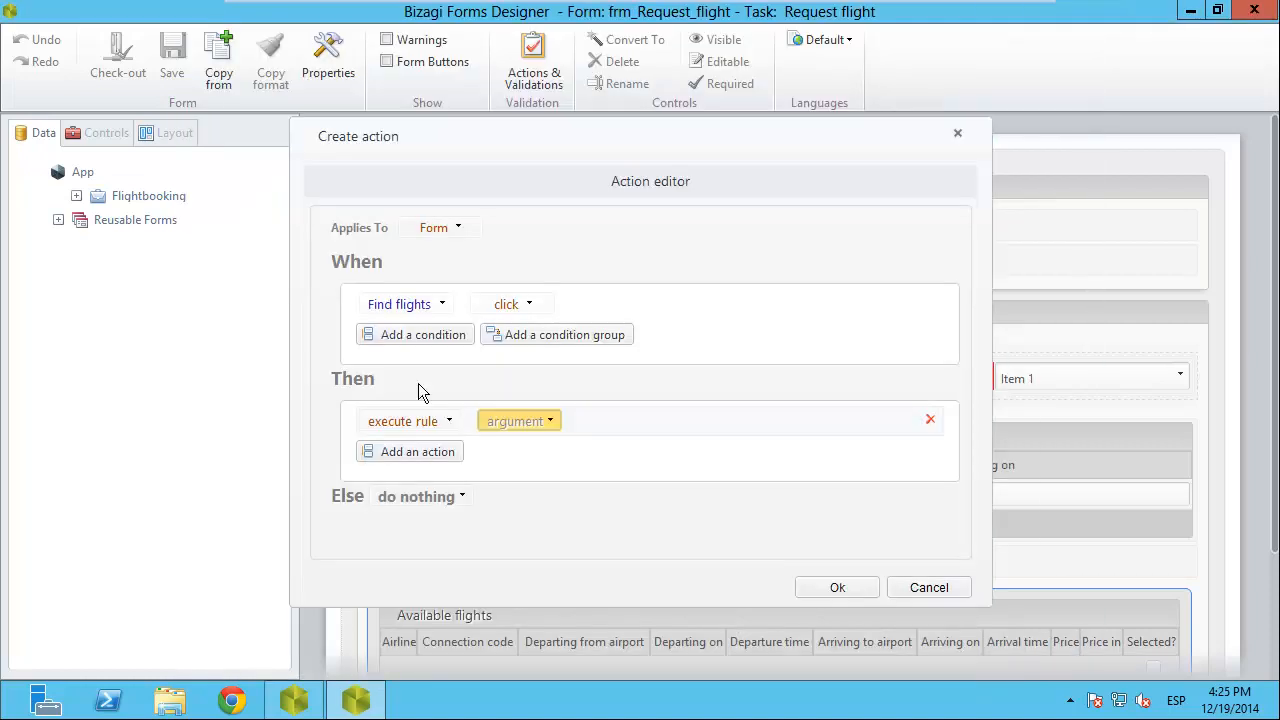
Add an execute sap command below the execute rule command in the Then part and open its argument
left_click(421, 452)
left_click(420, 451)
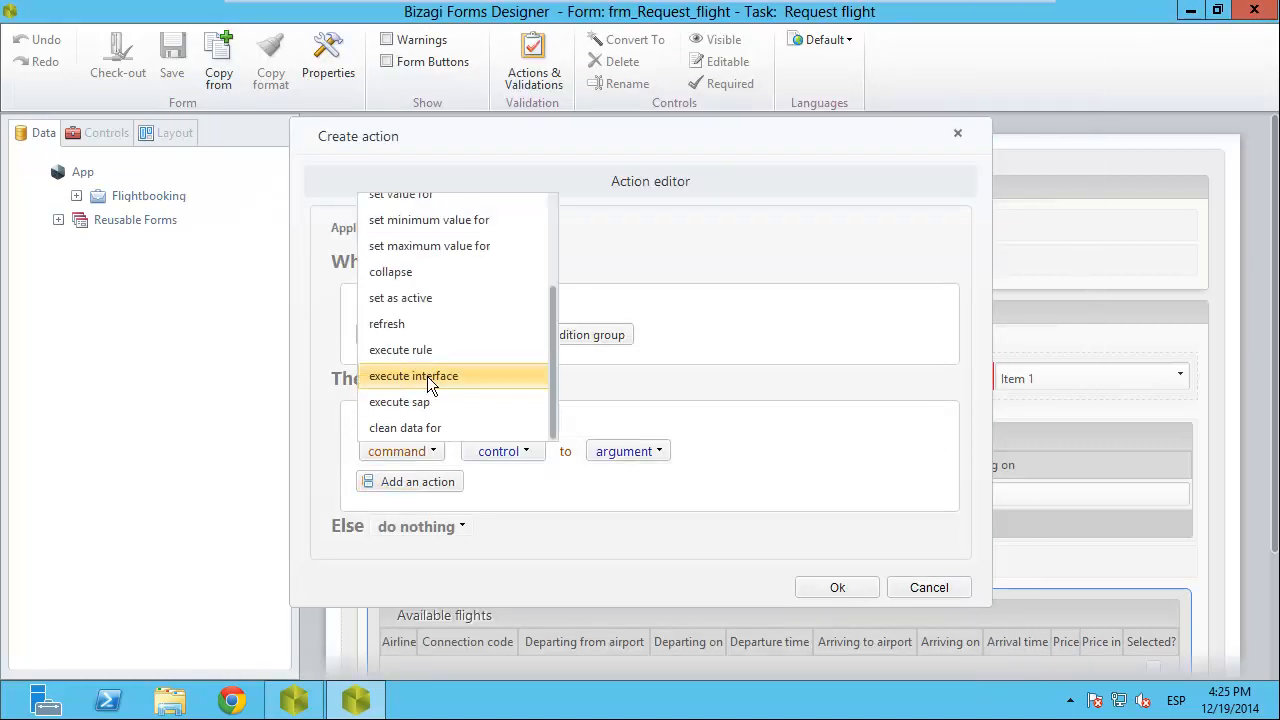
left_click(439, 410)
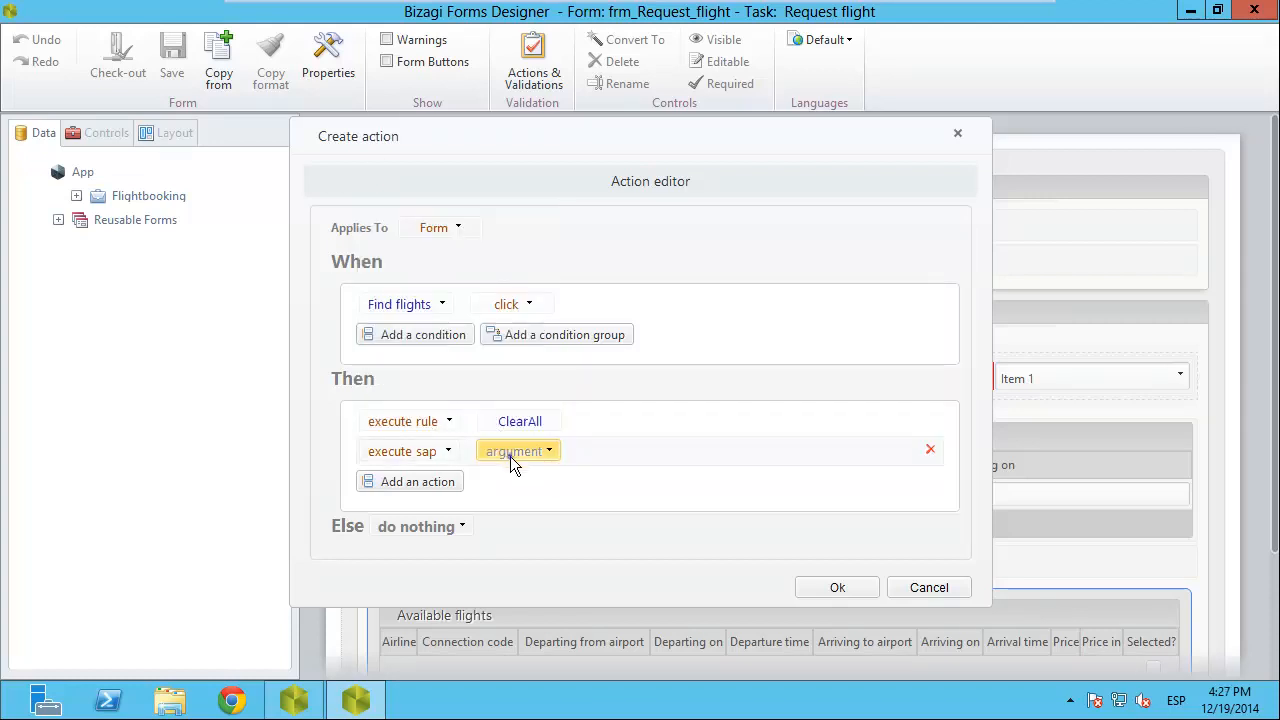
left_click(510, 452)
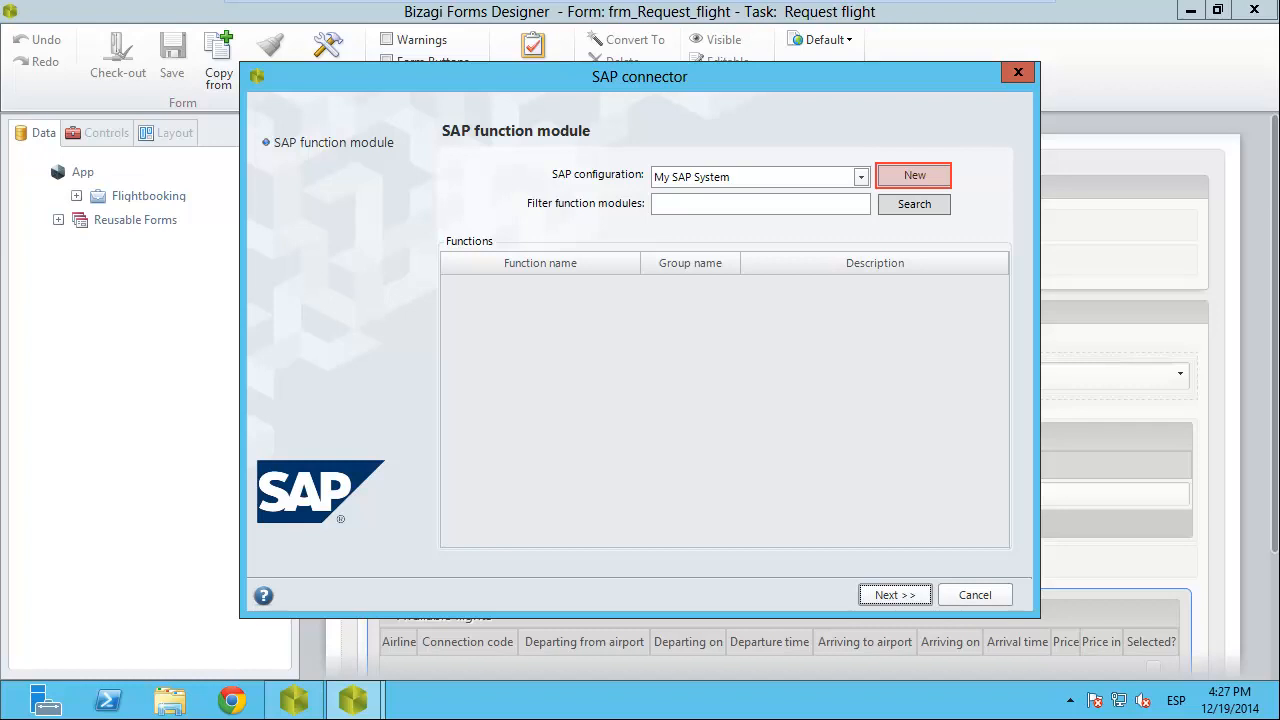
Search My SAP System for the function module BAPI_FLIGHT_GETLIST and select it
left_click(677, 203)
type("BAPI_FLIGHT_GETLIST")
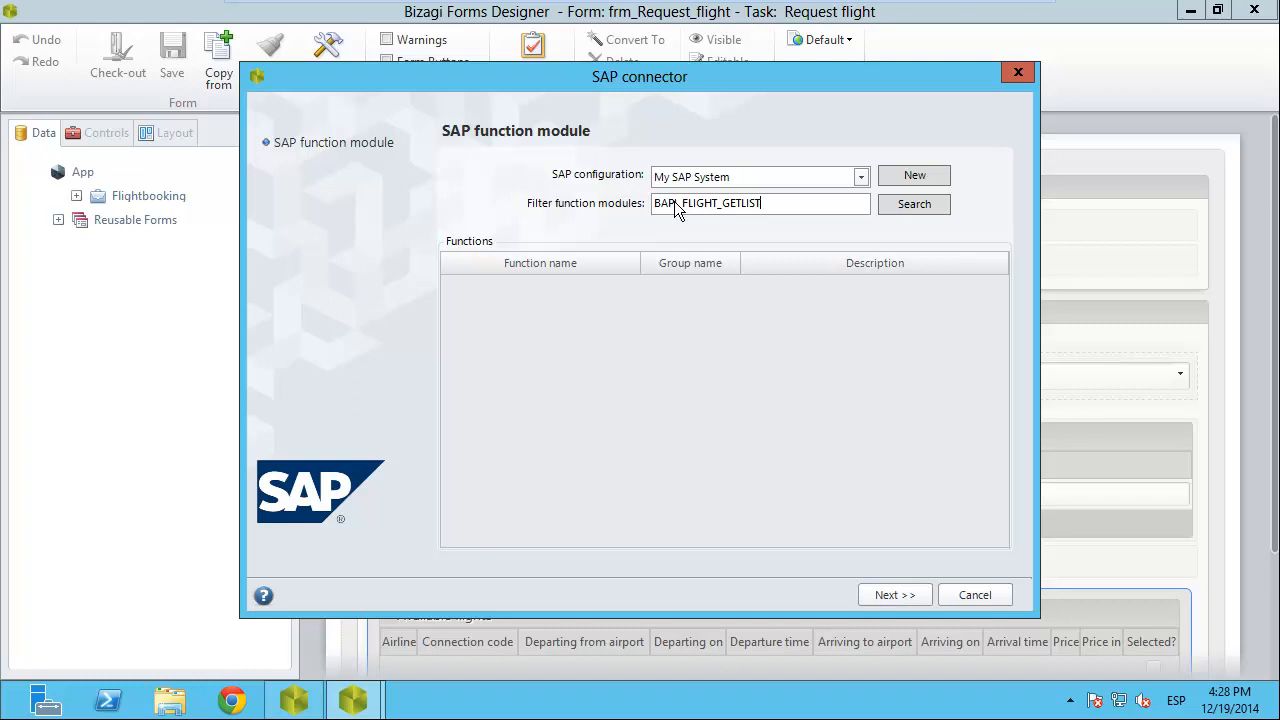
left_click(897, 208)
left_click(701, 287)
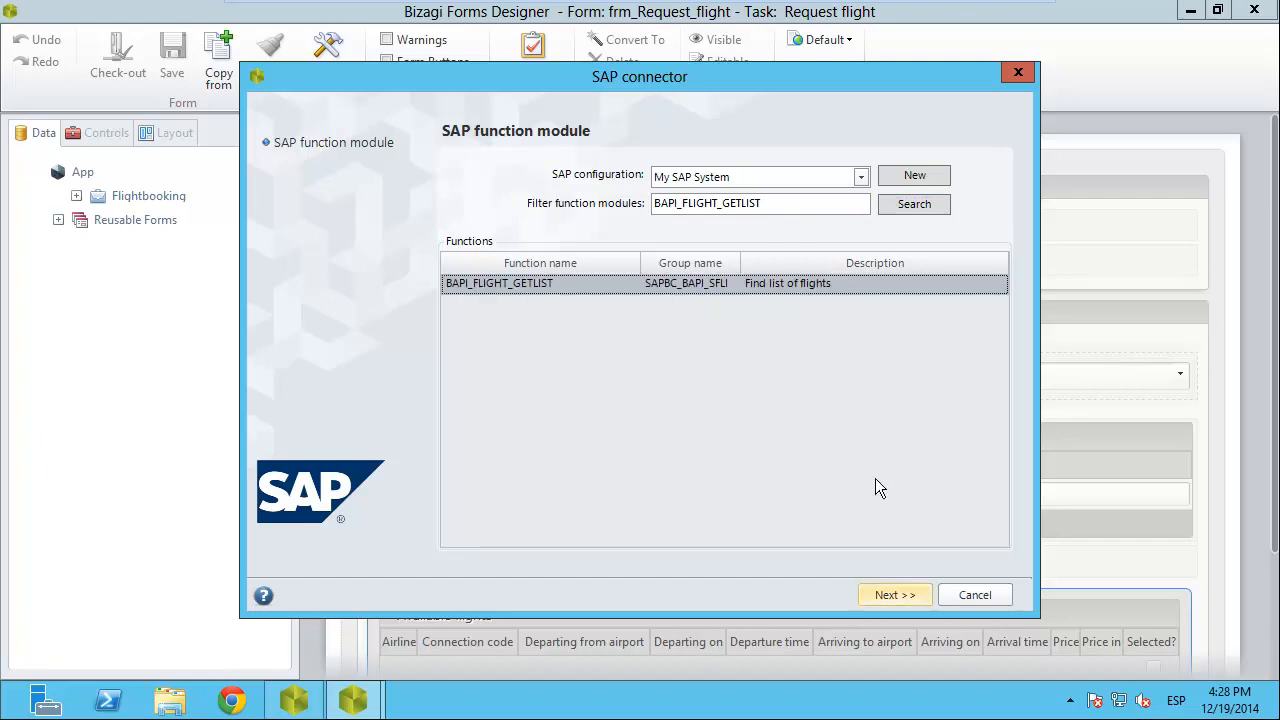
Map the flight search criteria and the constants "I", "BT" and 20 to the import parameters of BAPI_FLIGHT_GETLIST
left_click(886, 596)
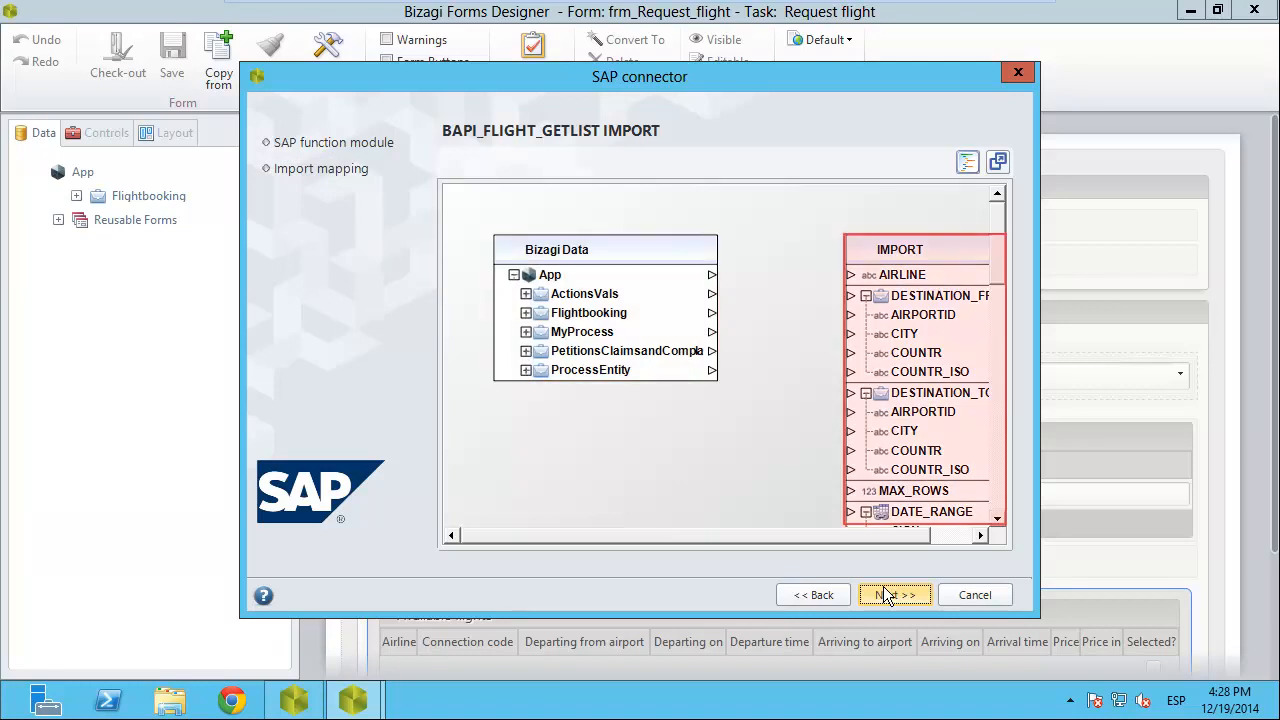
left_click(997, 161)
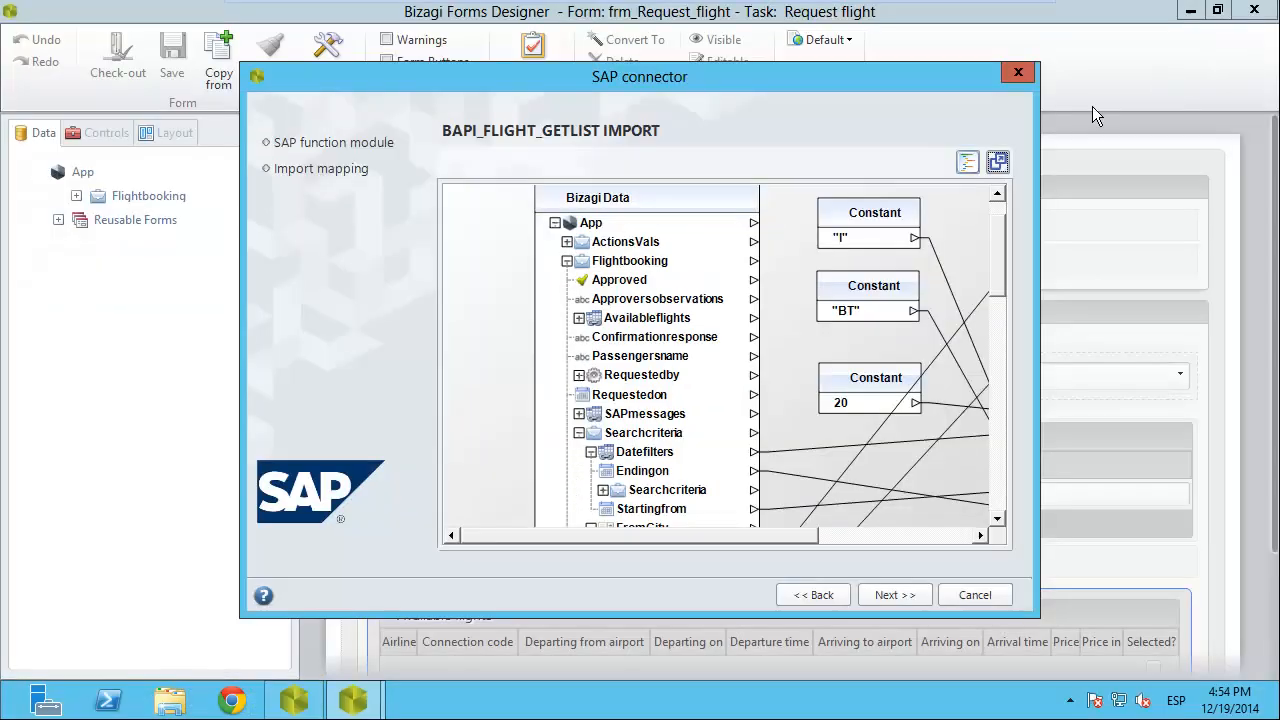
left_click(896, 595)
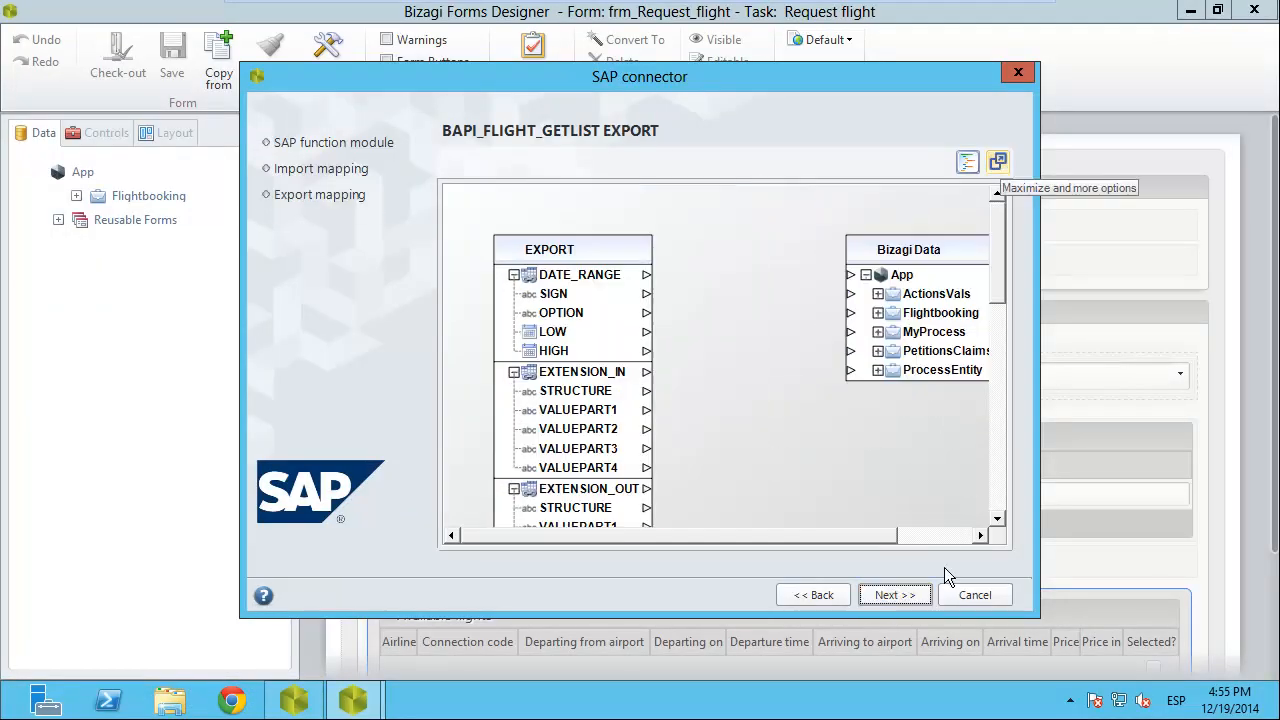
Map the FLIGHT_LIST export fields to the Availableflights attributes of Flightbooking and finish the SAP connector
left_click(997, 164)
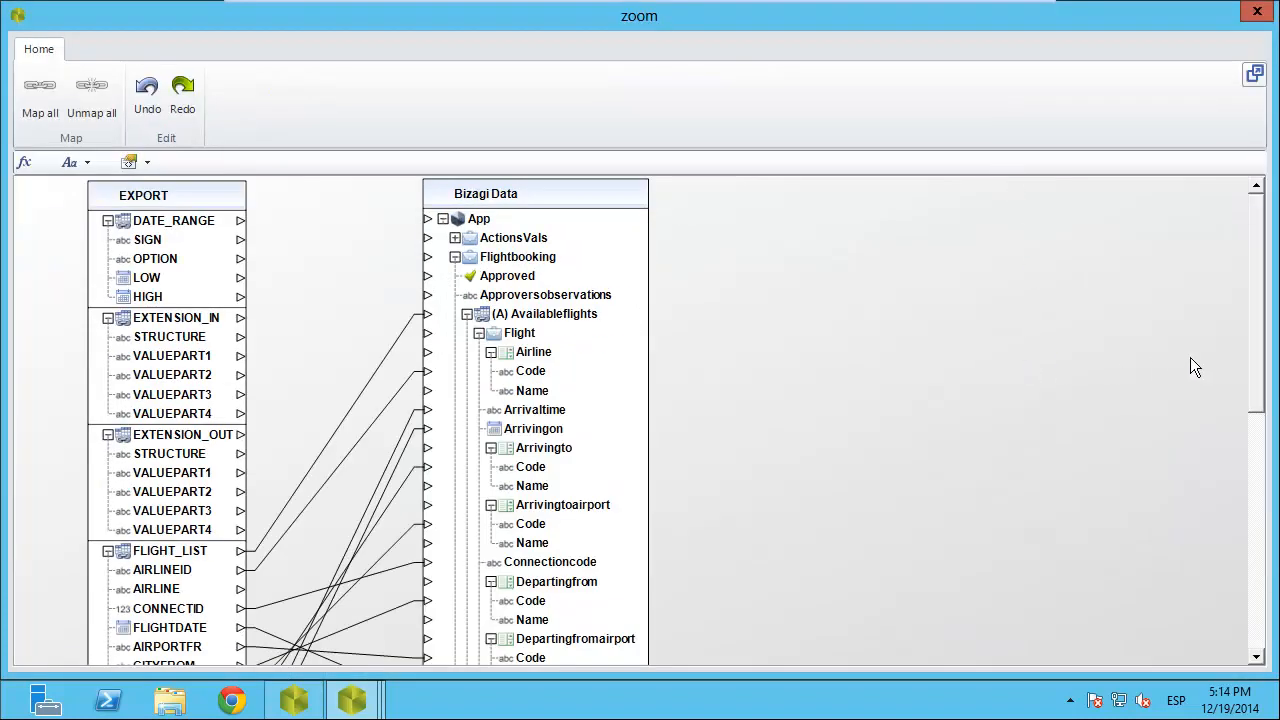
left_click_drag(1260, 356, 1266, 437)
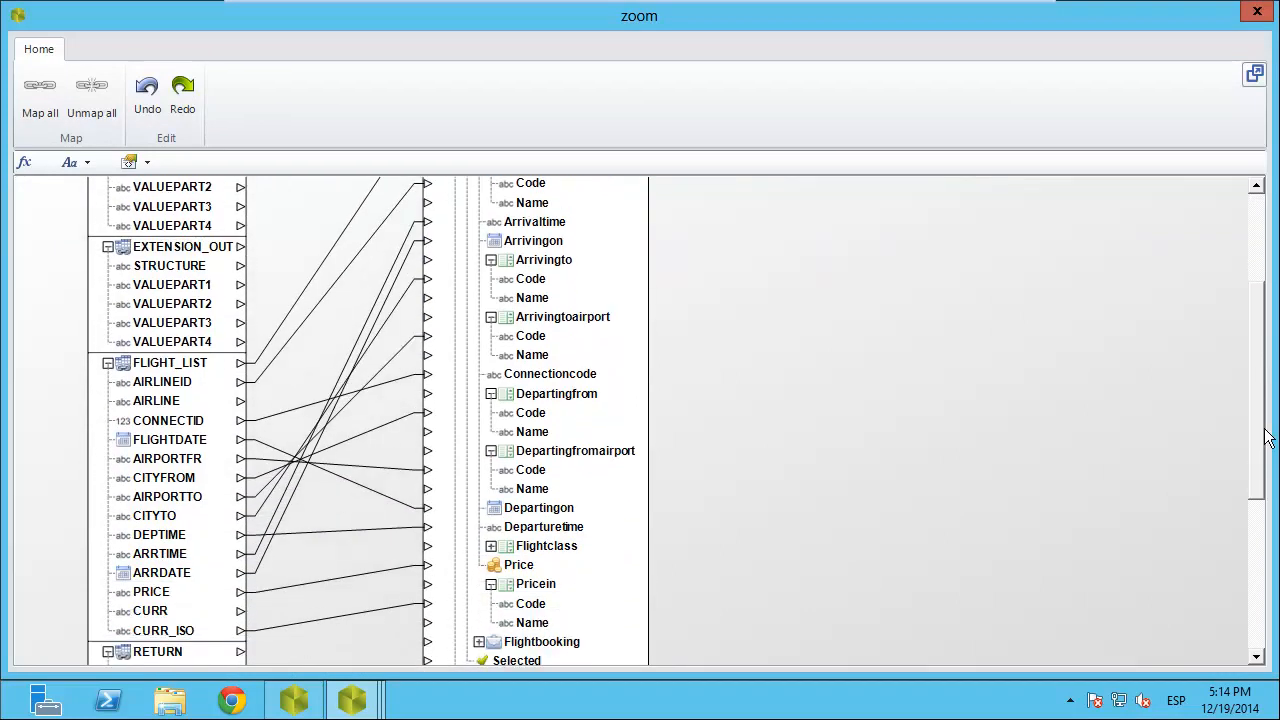
left_click(1254, 74)
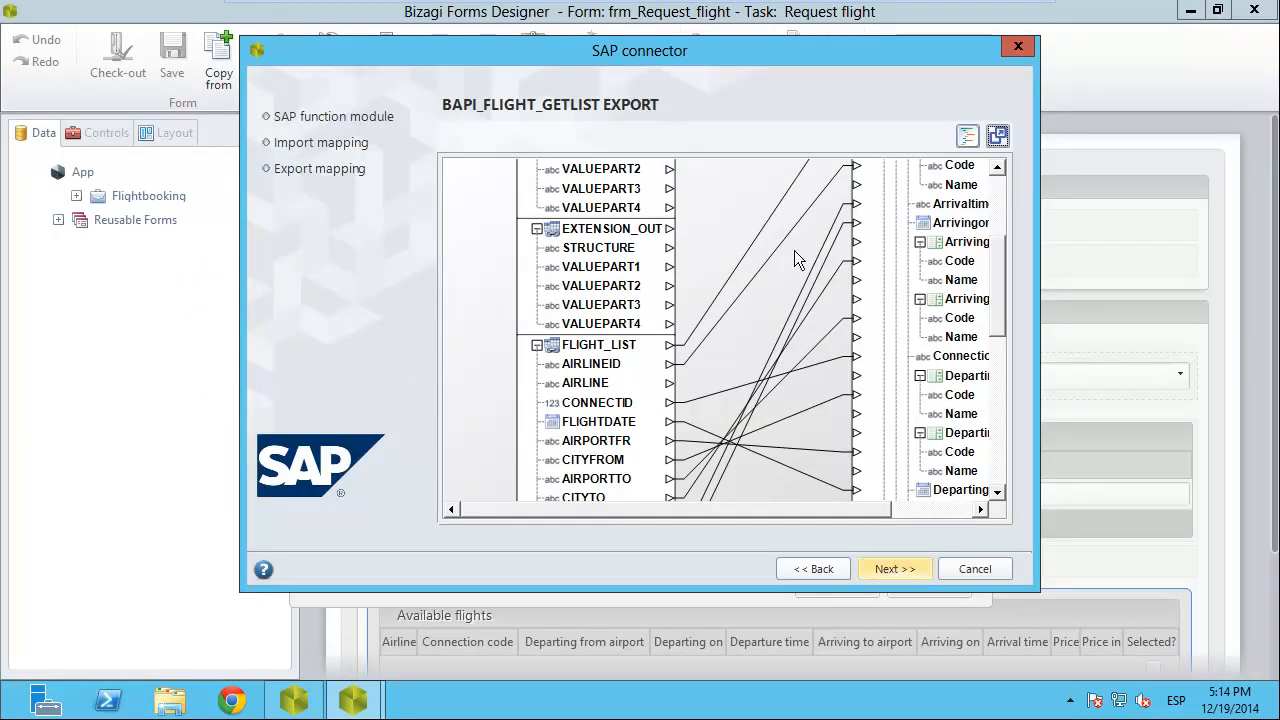
left_click(894, 568)
left_click(894, 568)
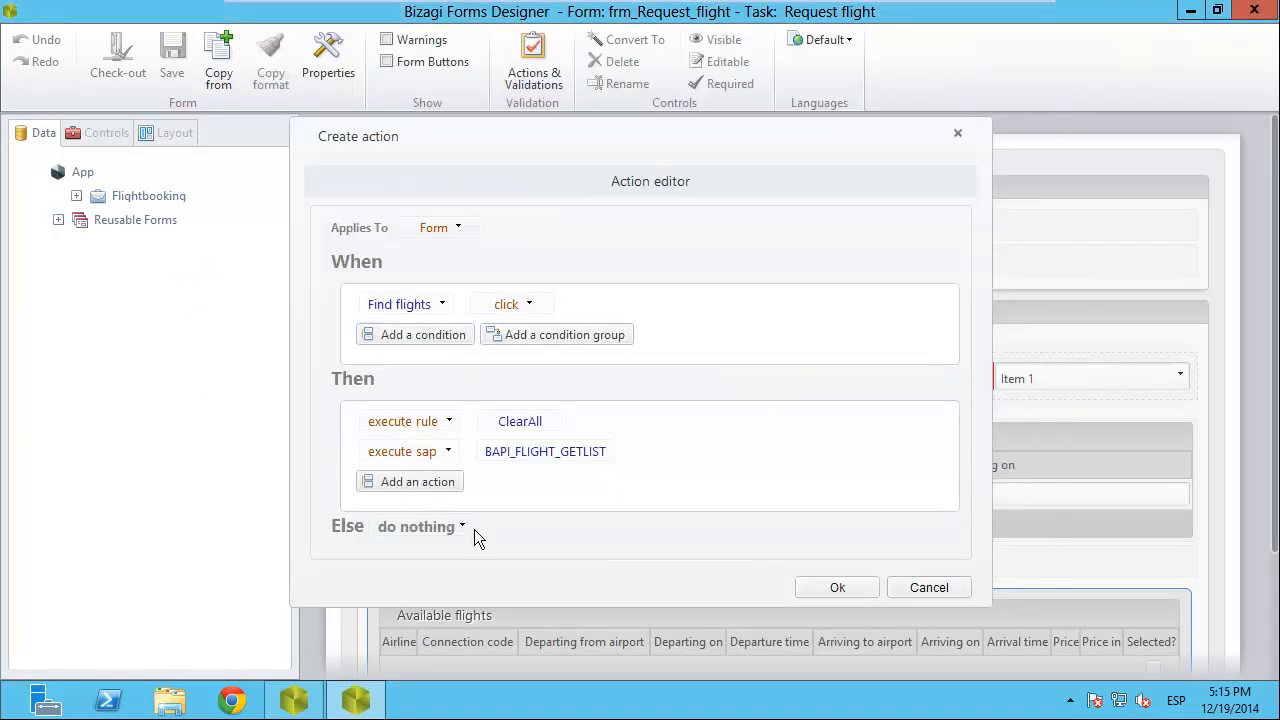
Add a refresh command for the nested form AvailableFlightGrid and save the Find flights action
left_click(422, 485)
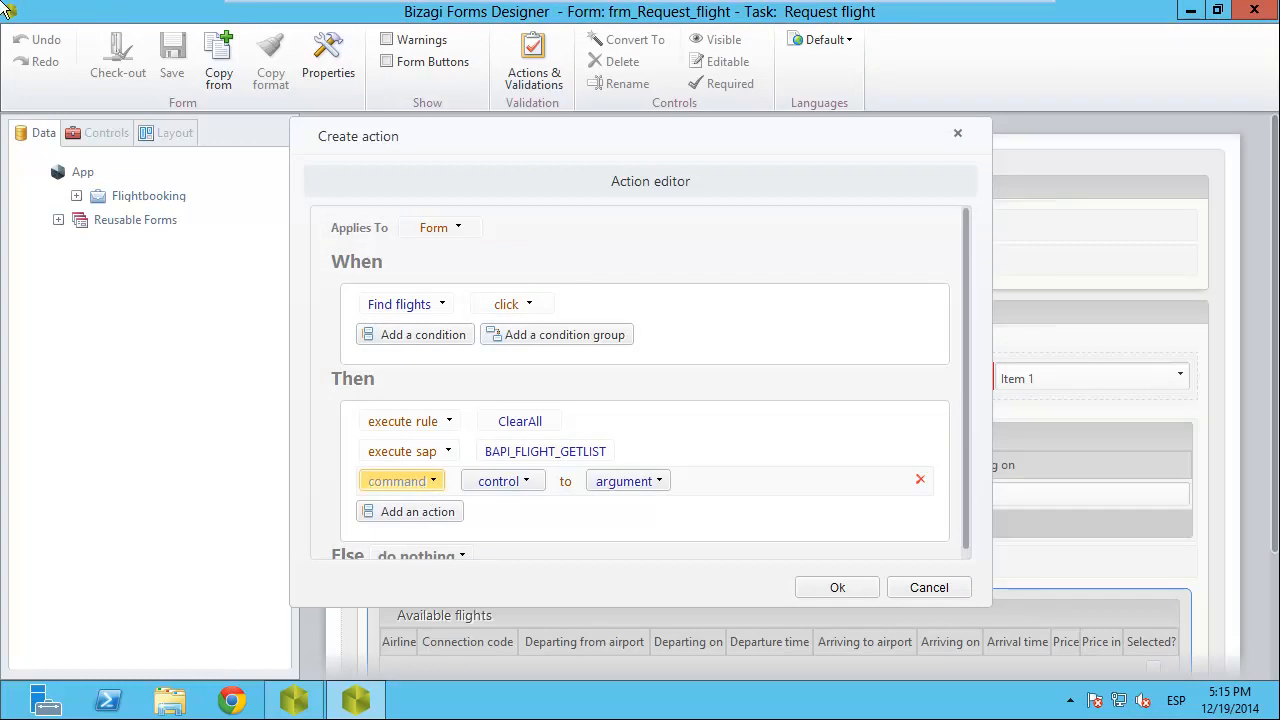
left_click(424, 484)
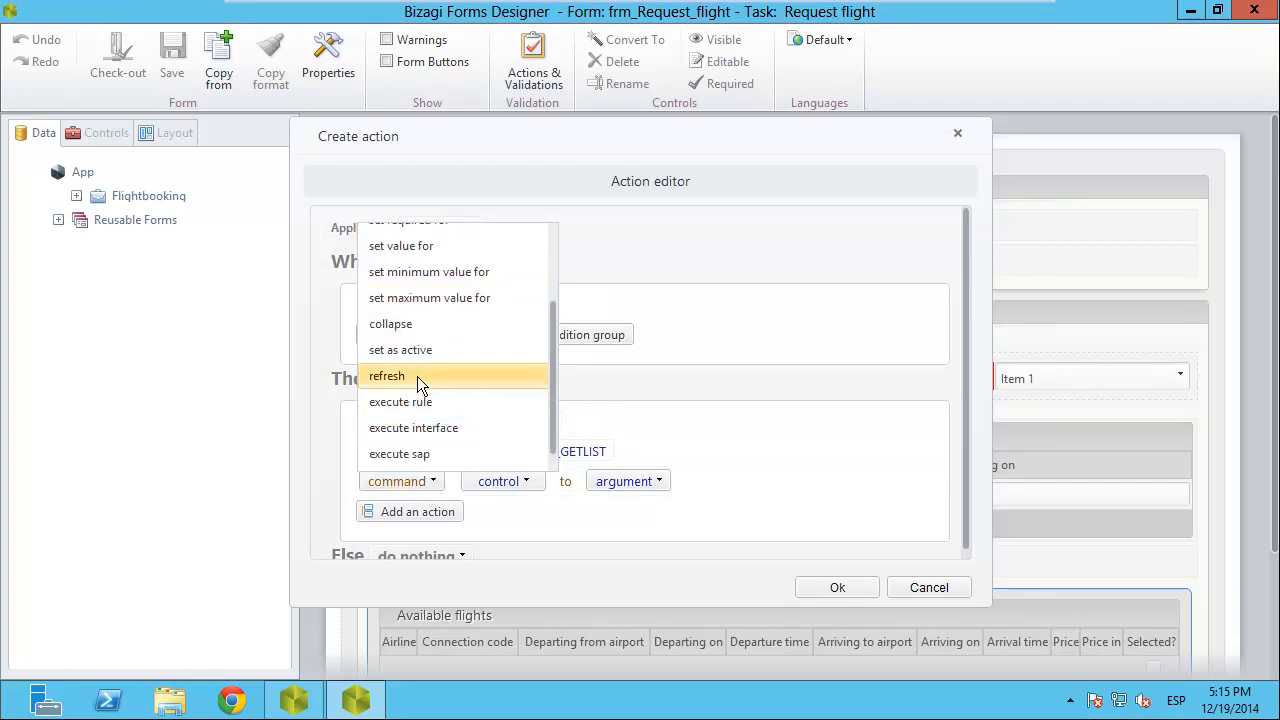
left_click(417, 376)
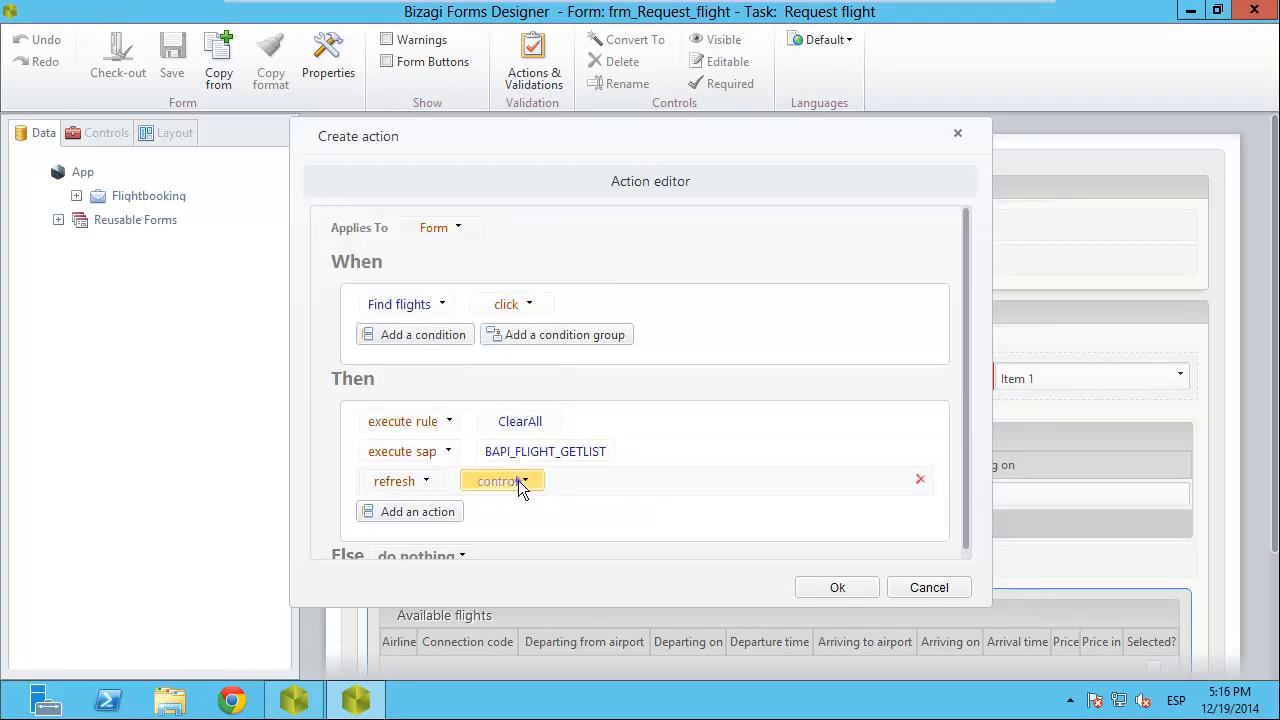
left_click(518, 480)
scroll(547, 445, "down", 3)
left_click(561, 390)
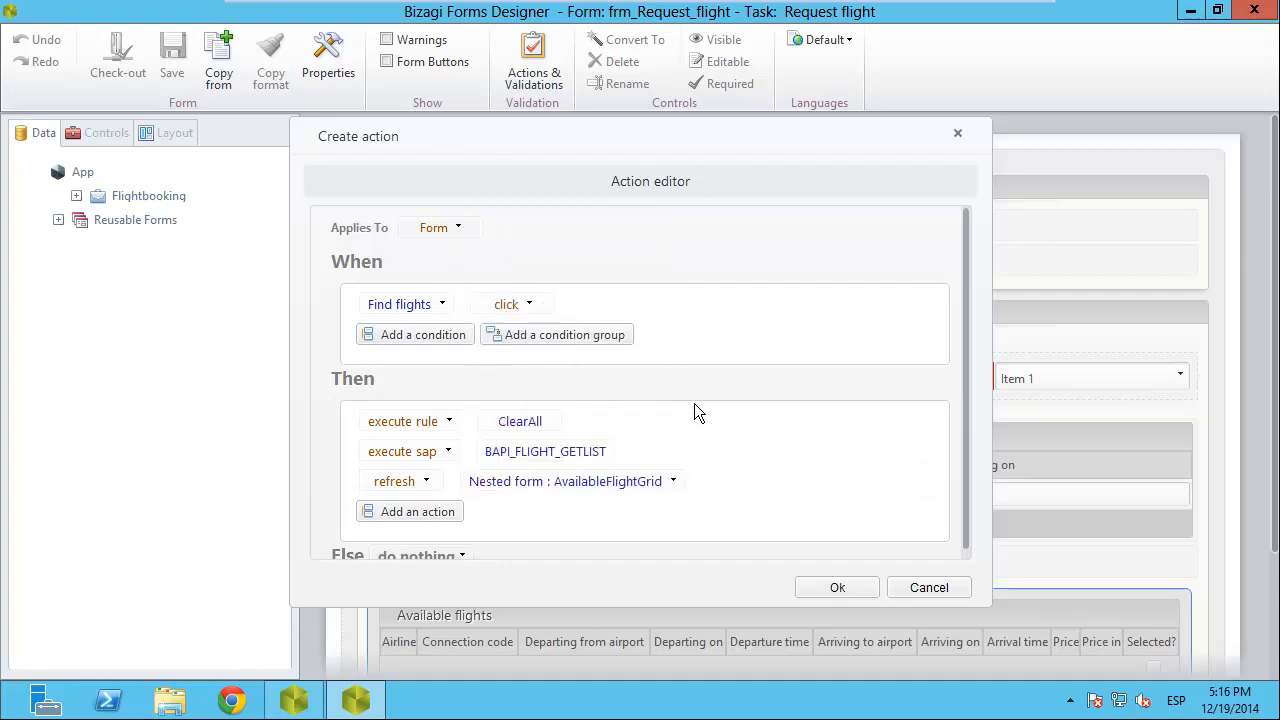
left_click(845, 589)
left_click(957, 136)
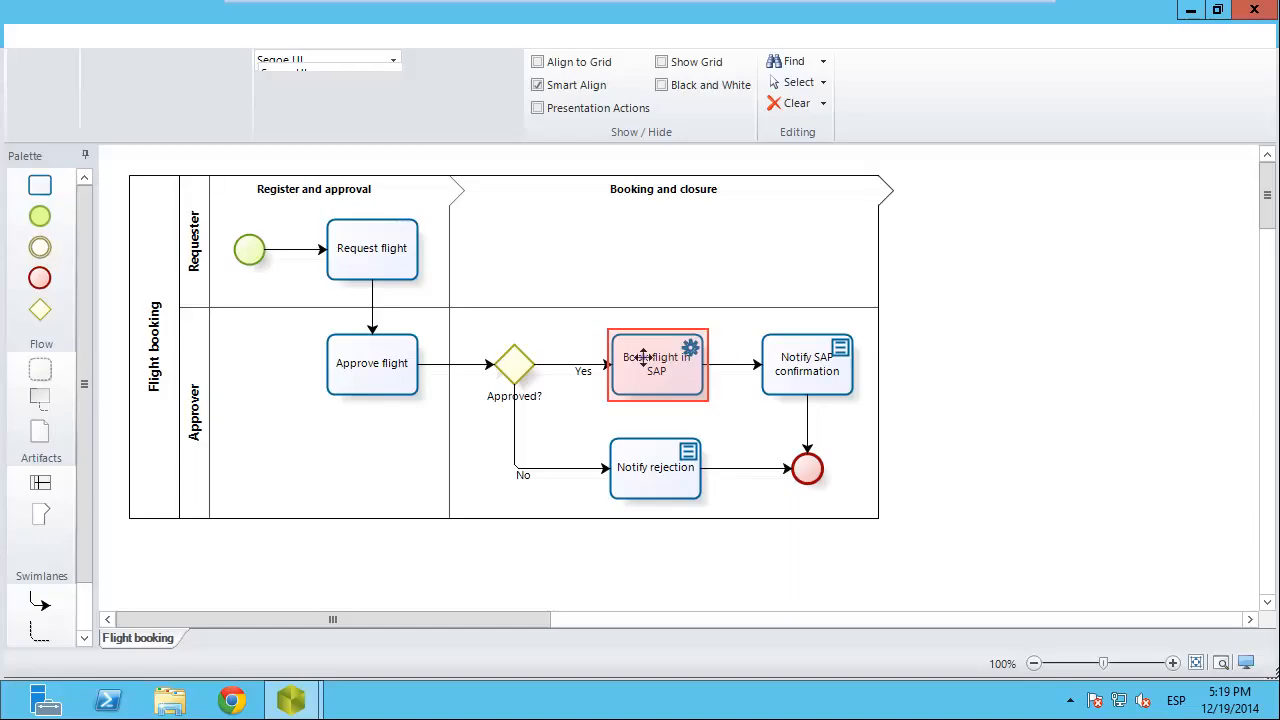
Open the properties of the Book flight in SAP service task in the Bizagi Modeler diagram
left_click(643, 357)
right_click(647, 361)
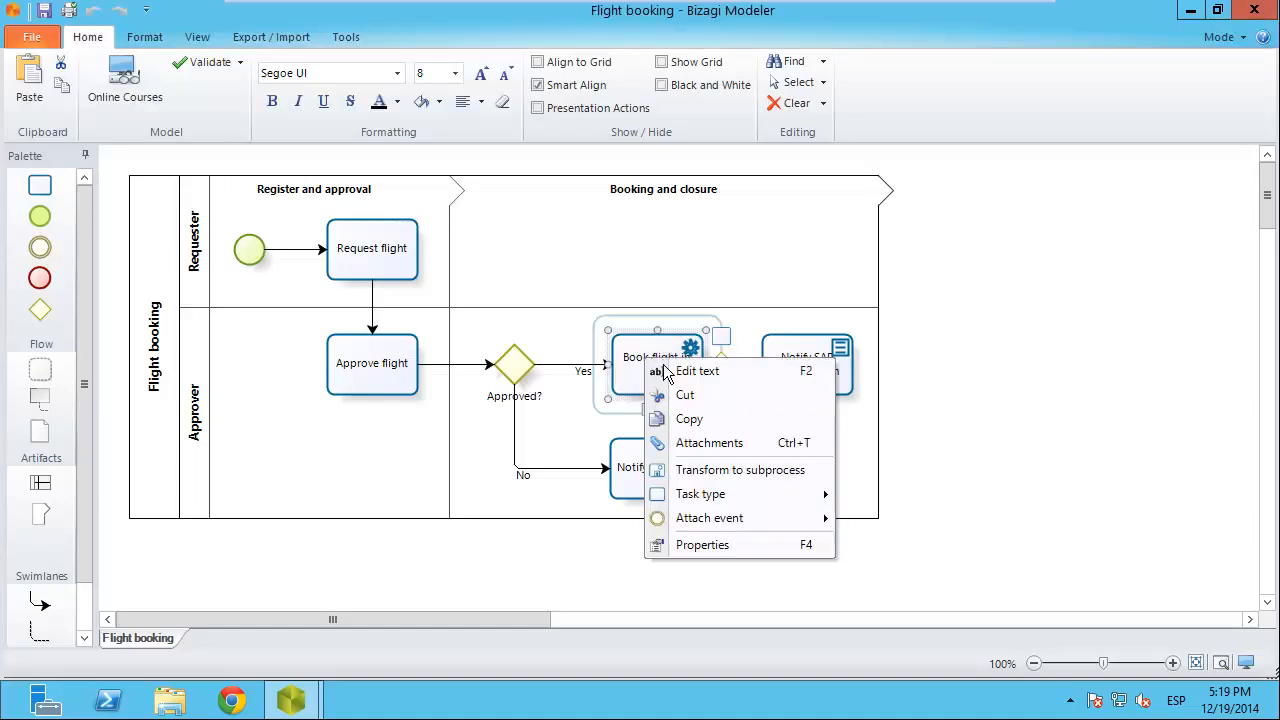
left_click(702, 545)
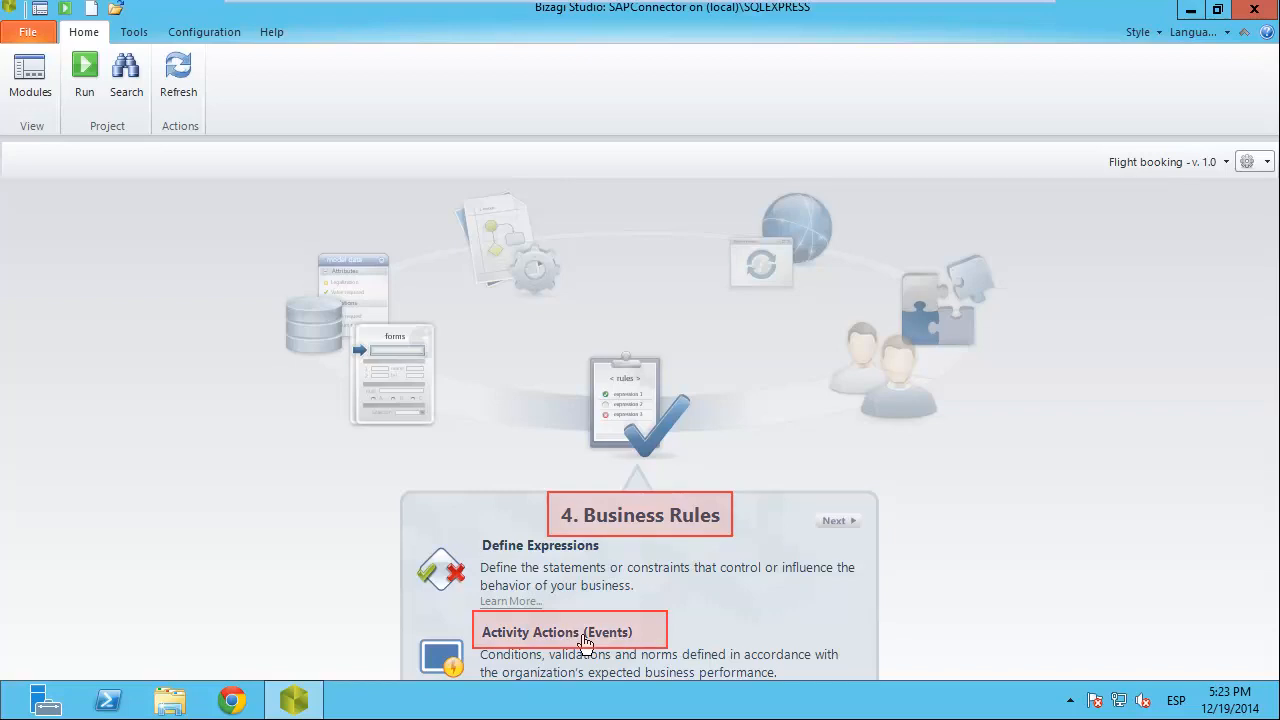
In Bizagi Studio's Activity Actions (Events), add a SAP action to On Exit of the Book flight in SAP task
left_click(585, 642)
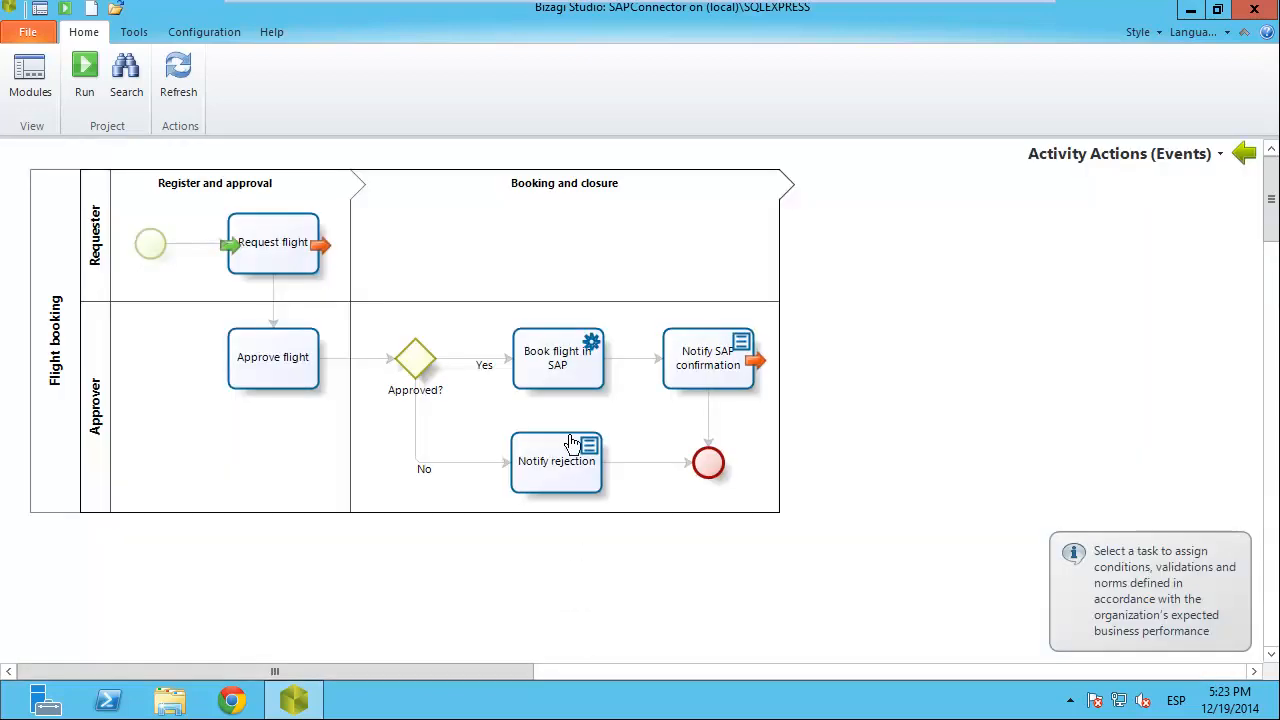
left_click(571, 376)
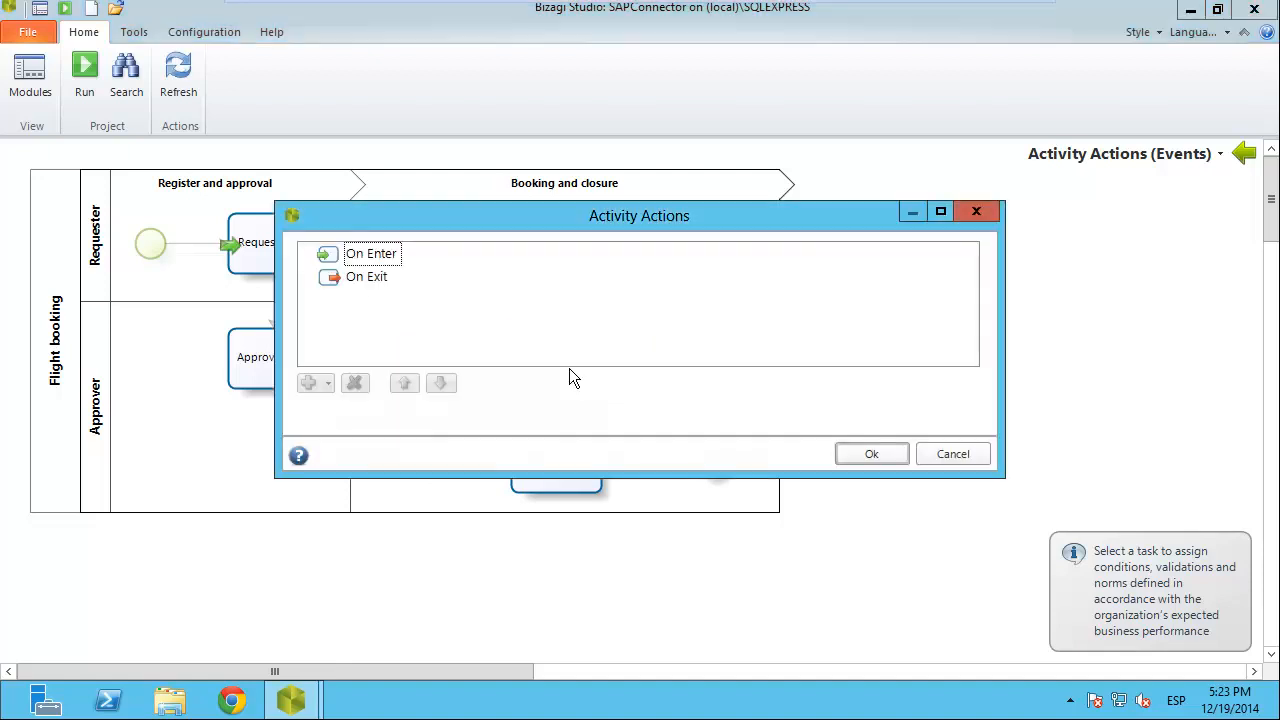
left_click(370, 287)
left_click(329, 382)
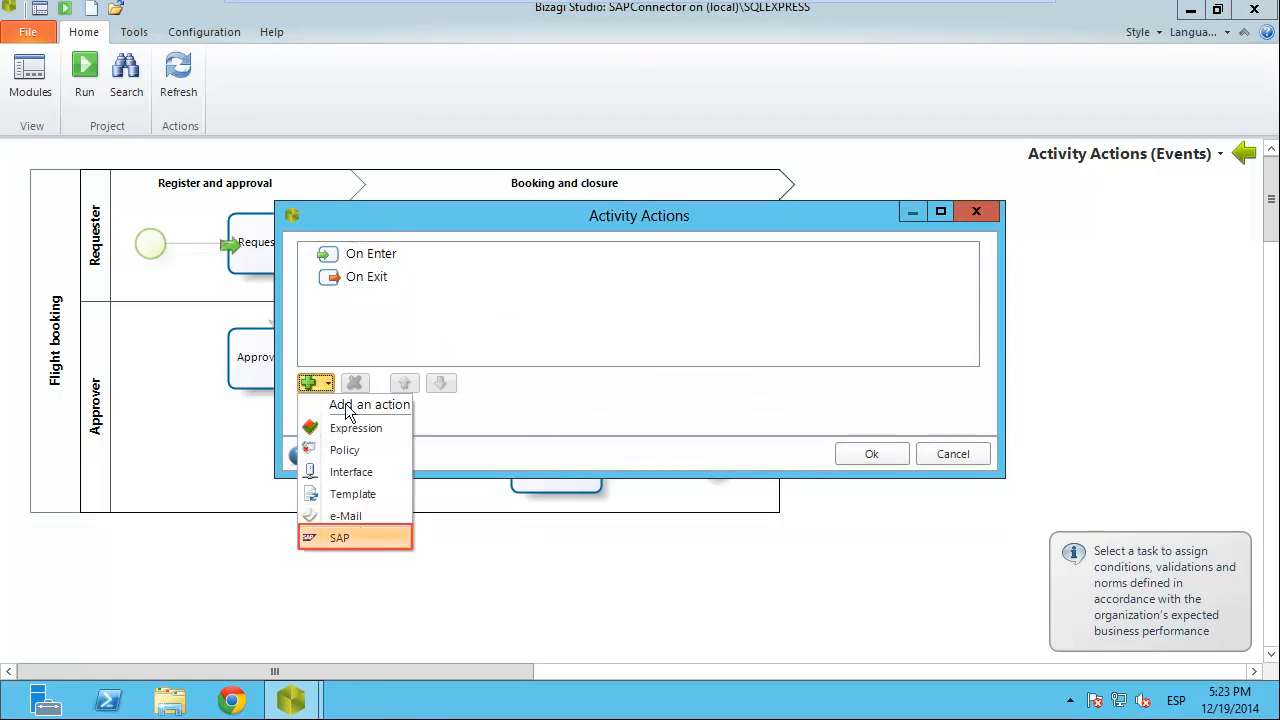
left_click(350, 537)
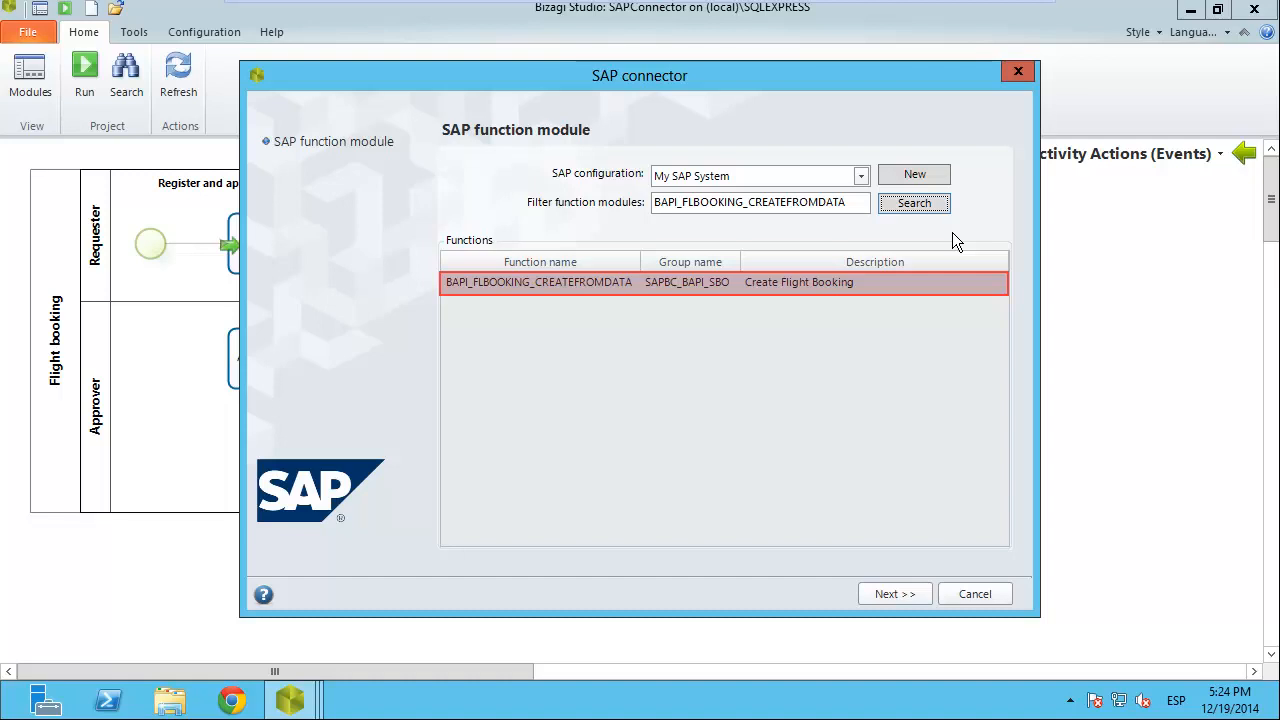
Choose BAPI_FLBOOKING_CREATEFROMDATA and map Selectedflight attributes, Passengersname, Testonly and constants to its import parameters
left_click(897, 594)
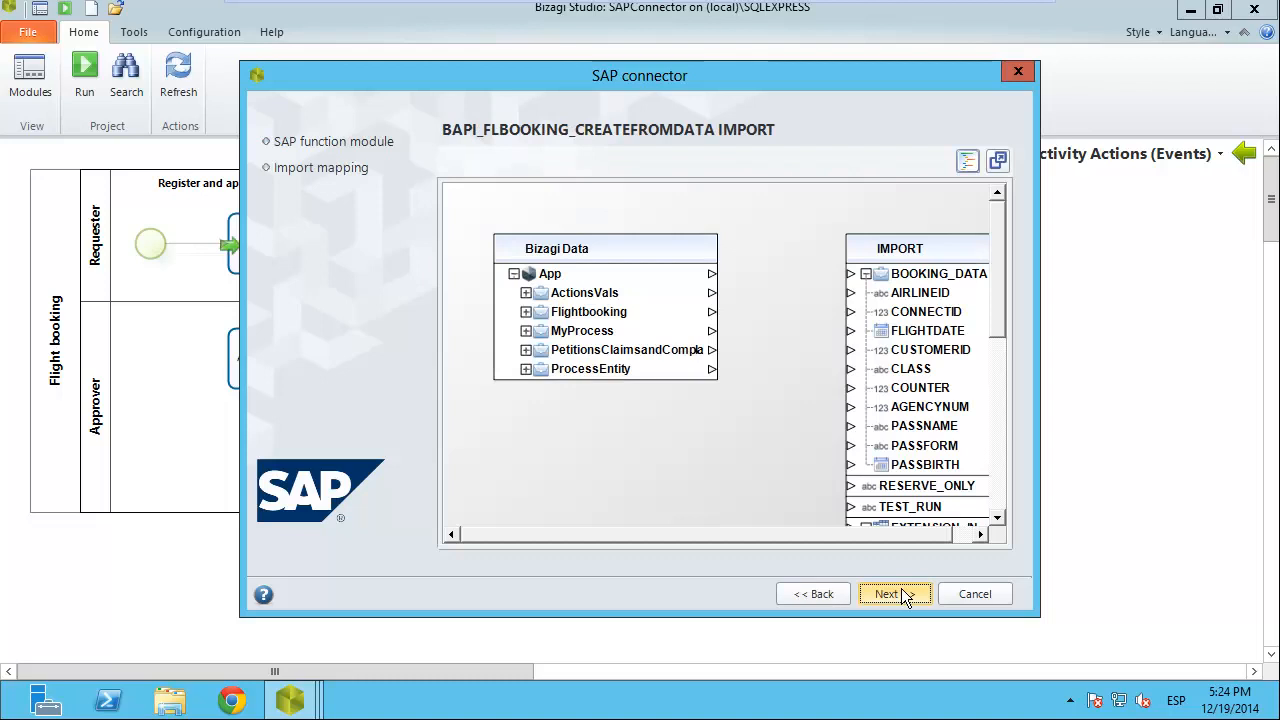
left_click(997, 161)
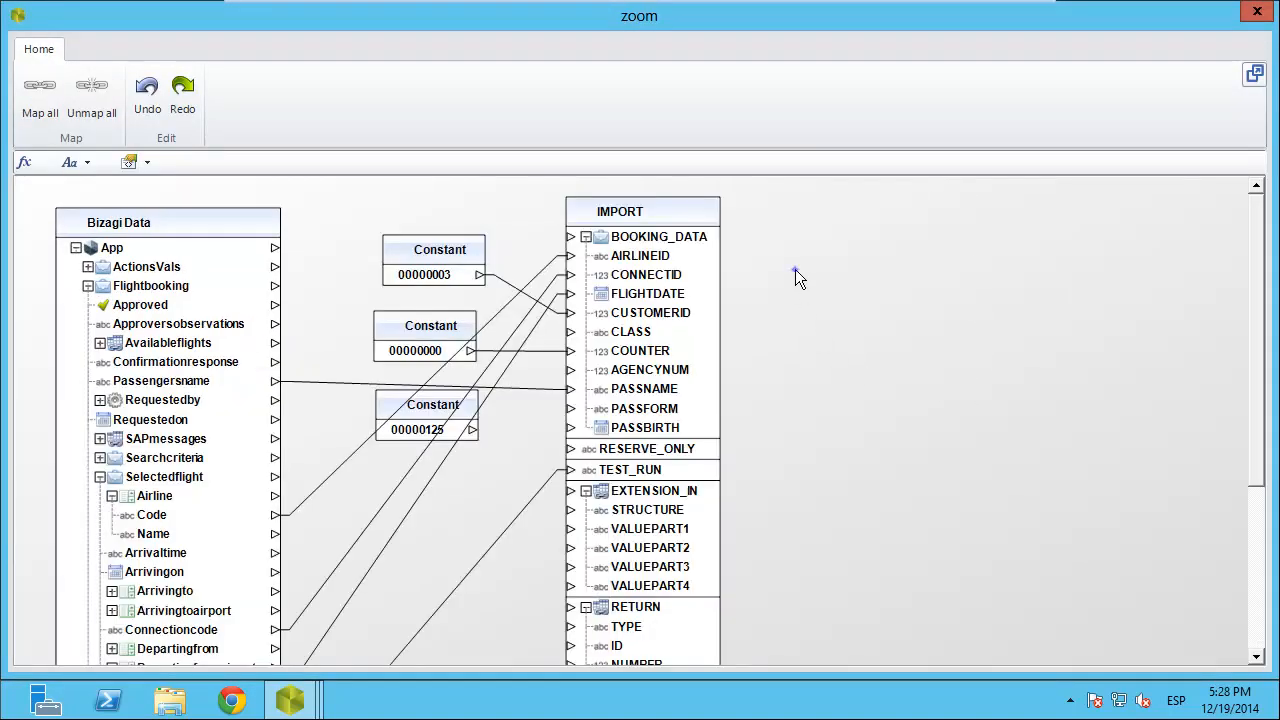
left_click_drag(1256, 292, 1255, 380)
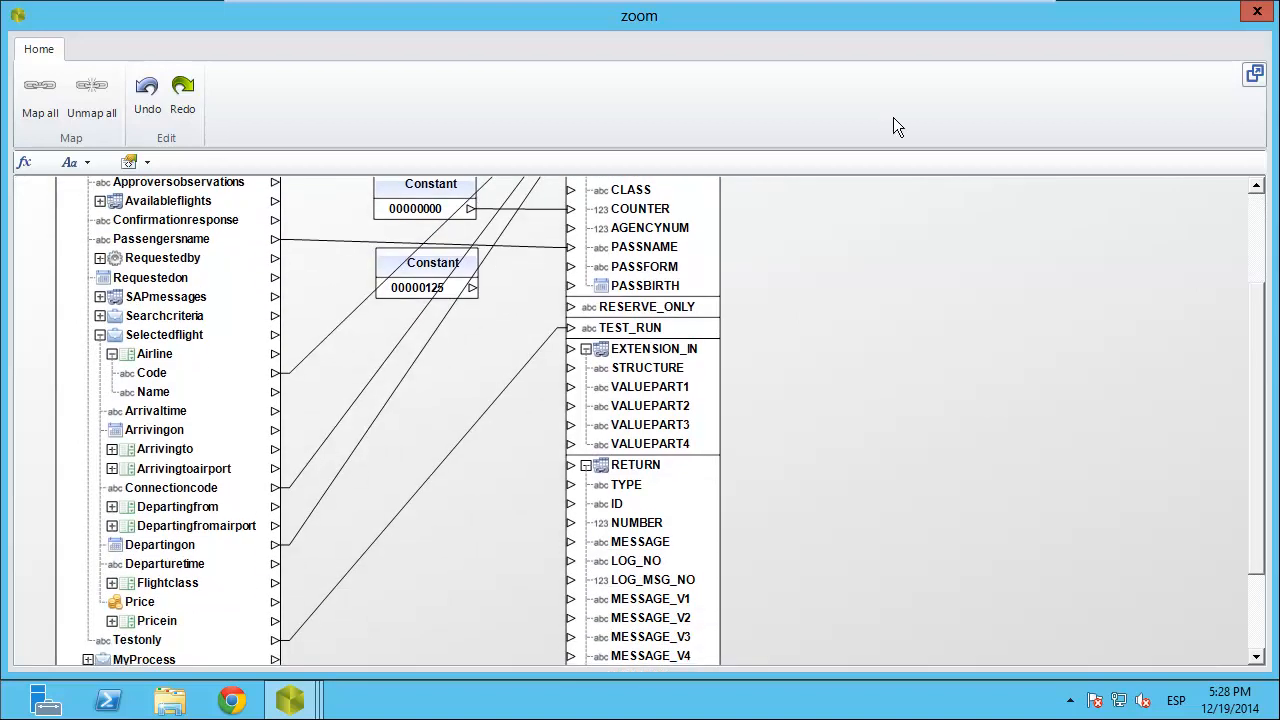
left_click(1254, 74)
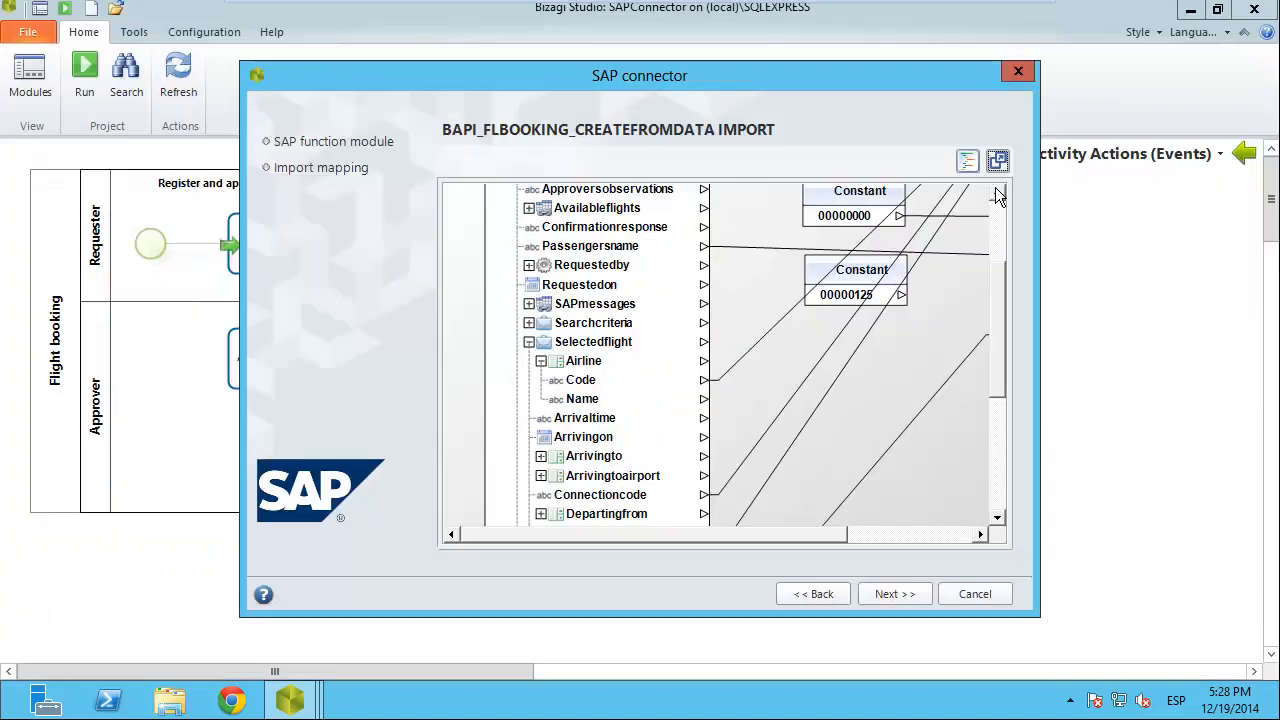
Map the export values BOOKINGNUMBER to Confirmationresponse, RETURN to SAPmessages and MESSAGE to Message, and complete the export mapping
left_click(893, 594)
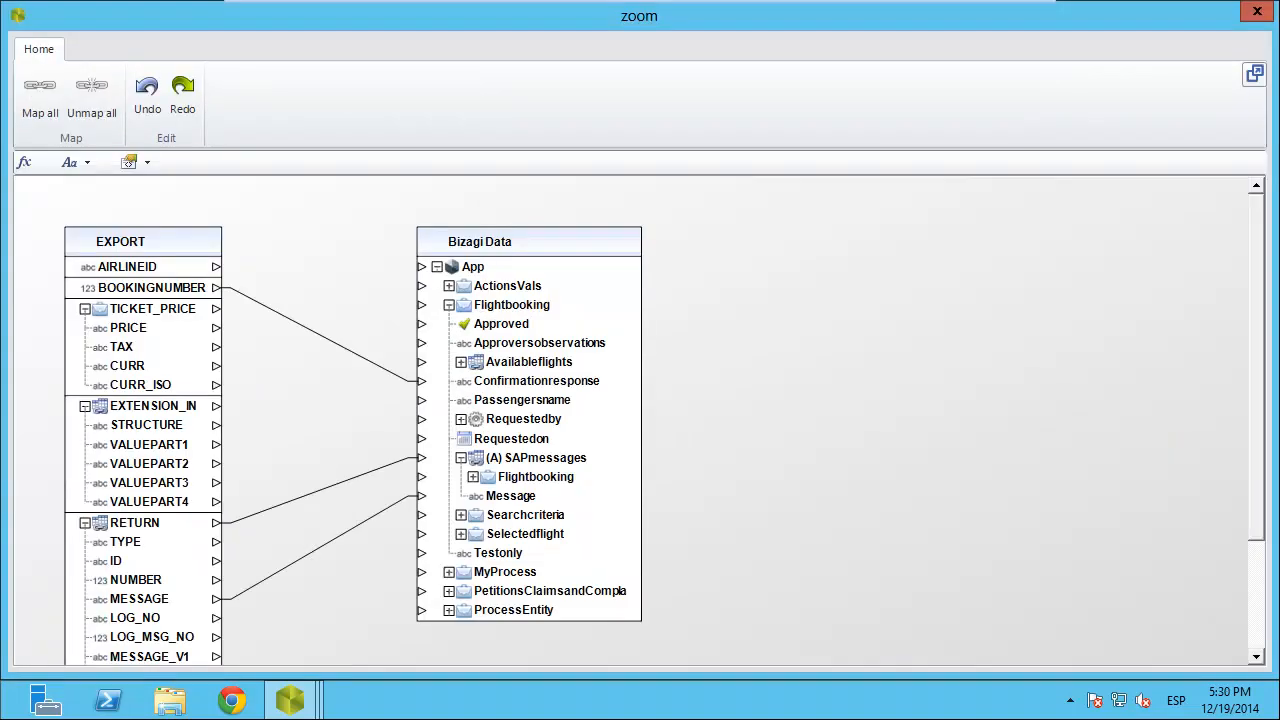
left_click(1254, 74)
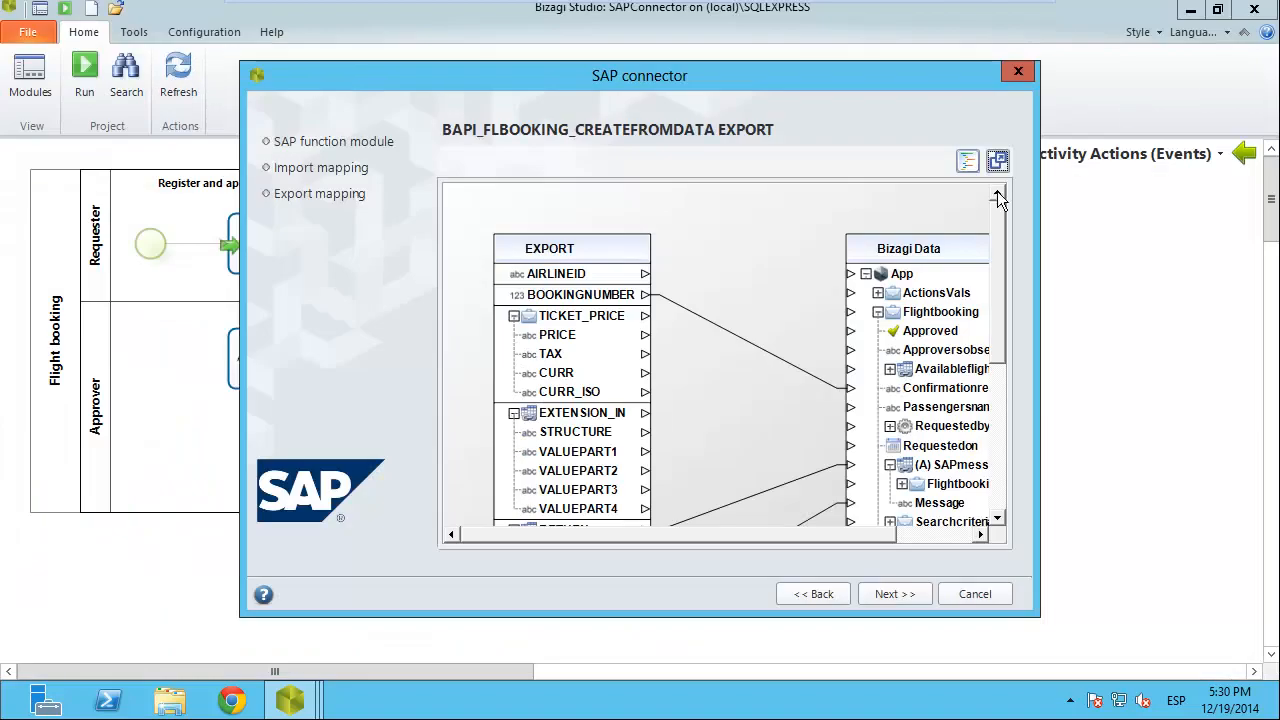
left_click(891, 594)
left_click(891, 594)
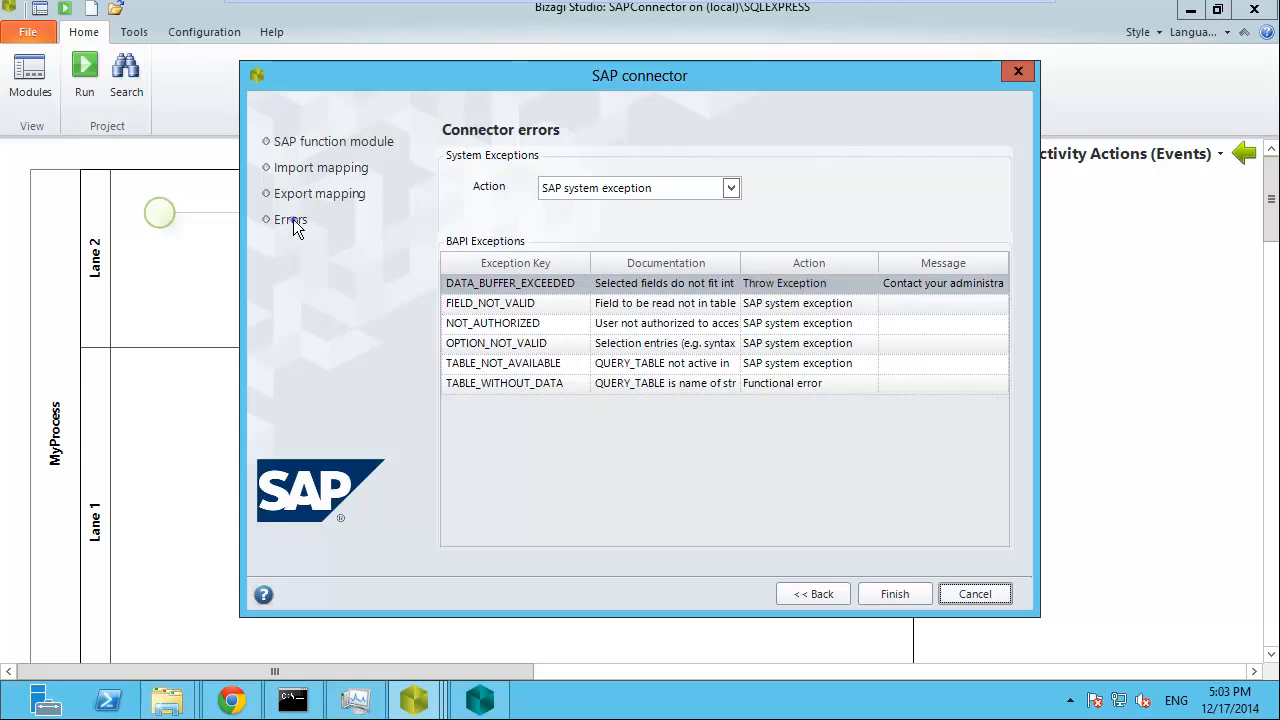
Check the action options for the DATA_BUFFER_EXCEEDED exception of the MyProcess connector and finish the connector and its activity actions
left_click(869, 285)
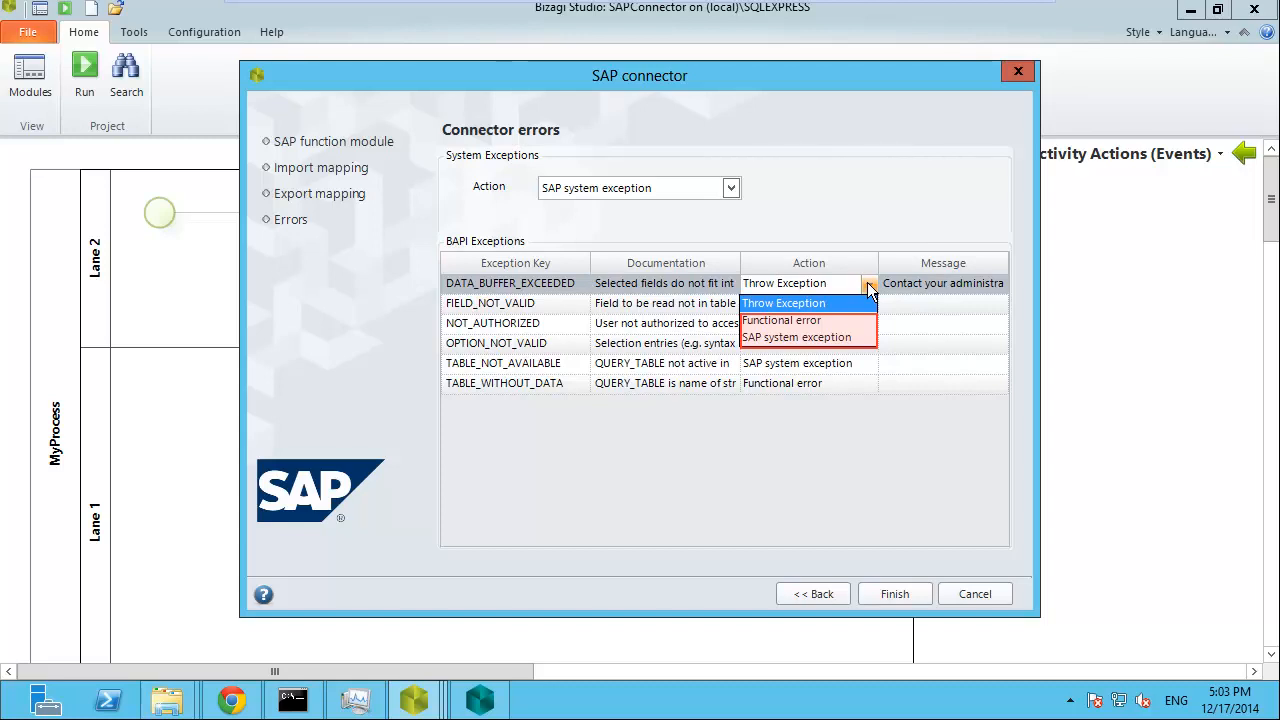
left_click(869, 289)
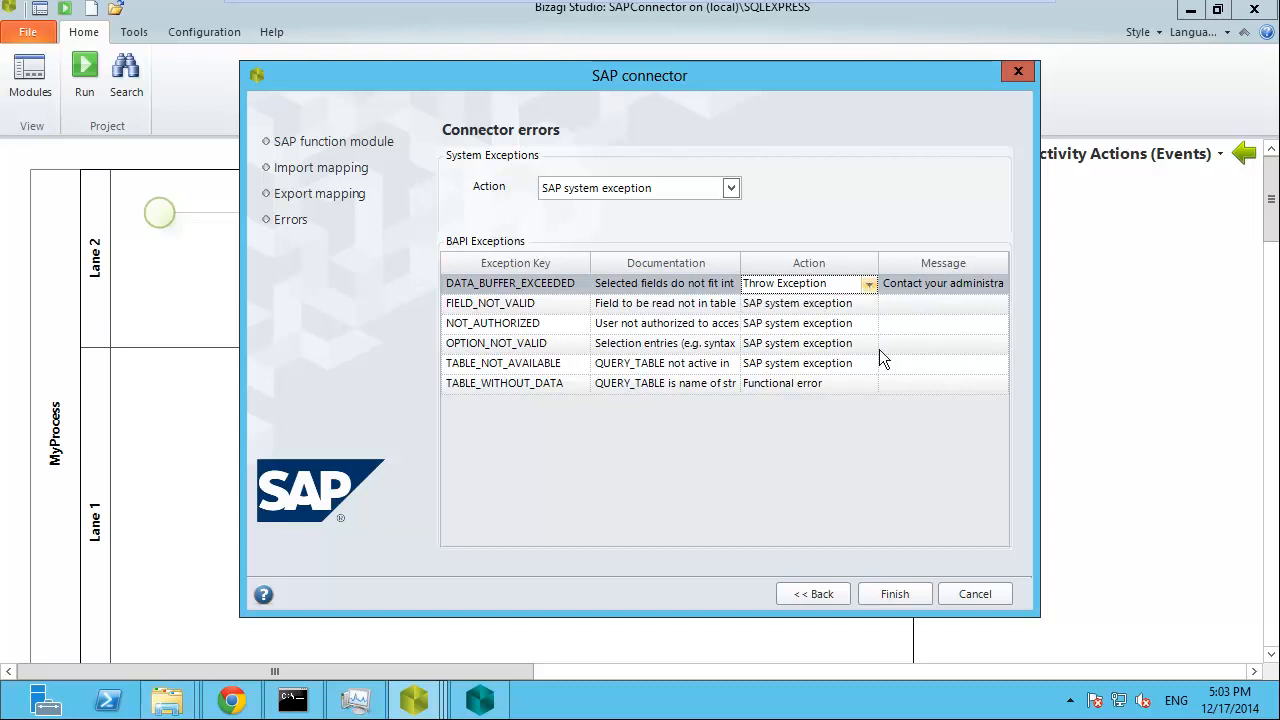
left_click(884, 592)
left_click(871, 455)
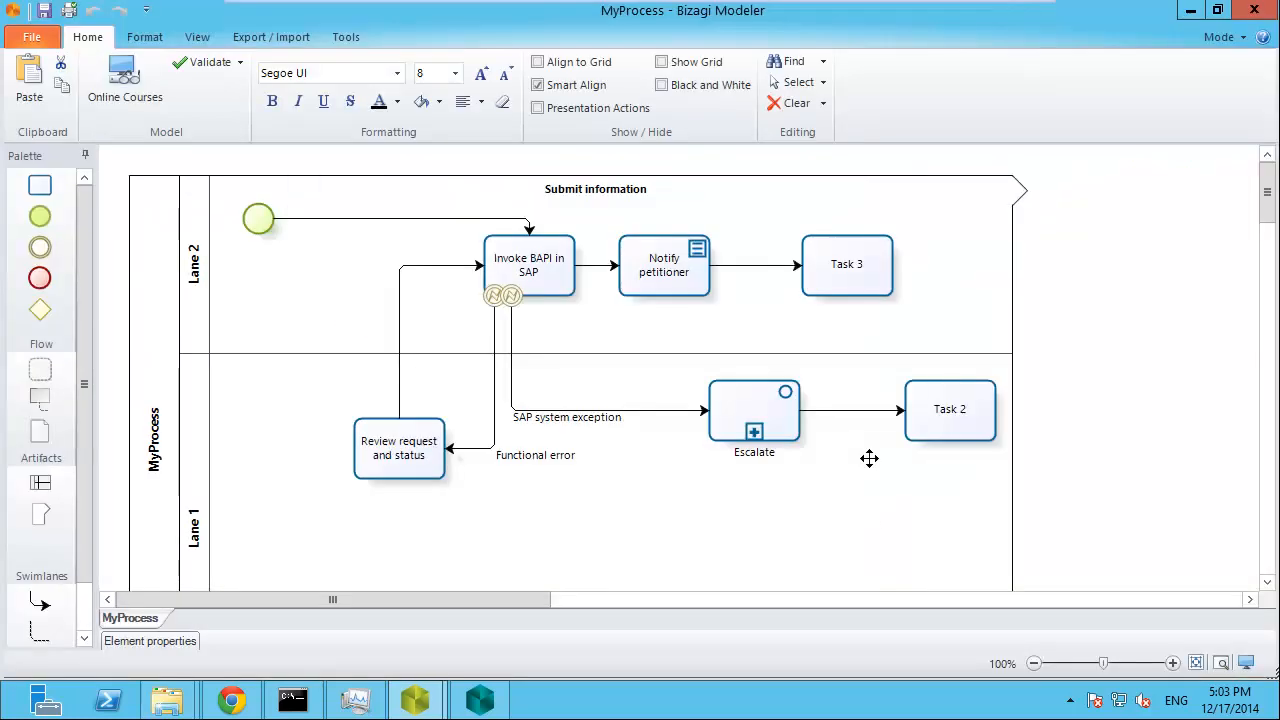